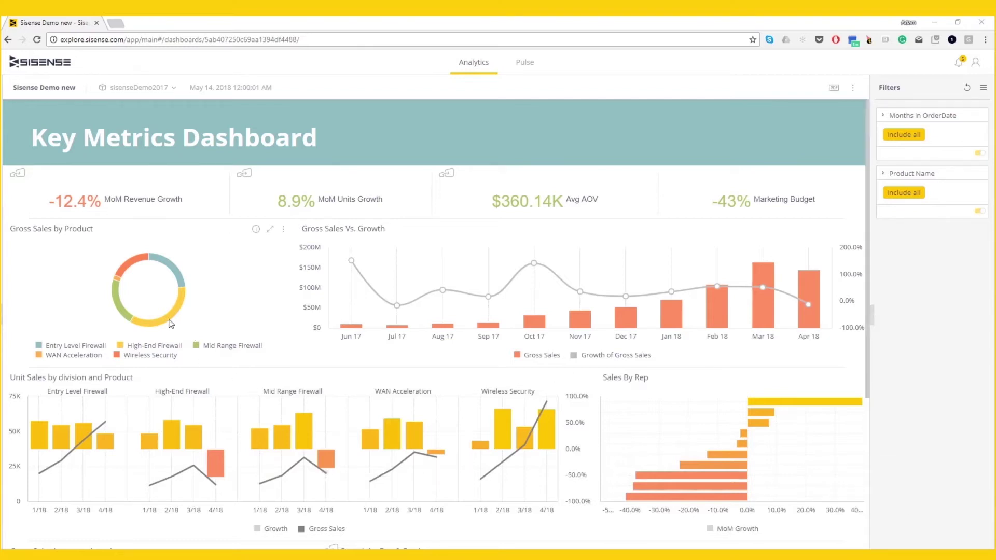
# - Filter by Wireless Security, then High-End Firewall, clear it, and select the Feb 18–Apr 18 bars
pyautogui.click(134, 267)
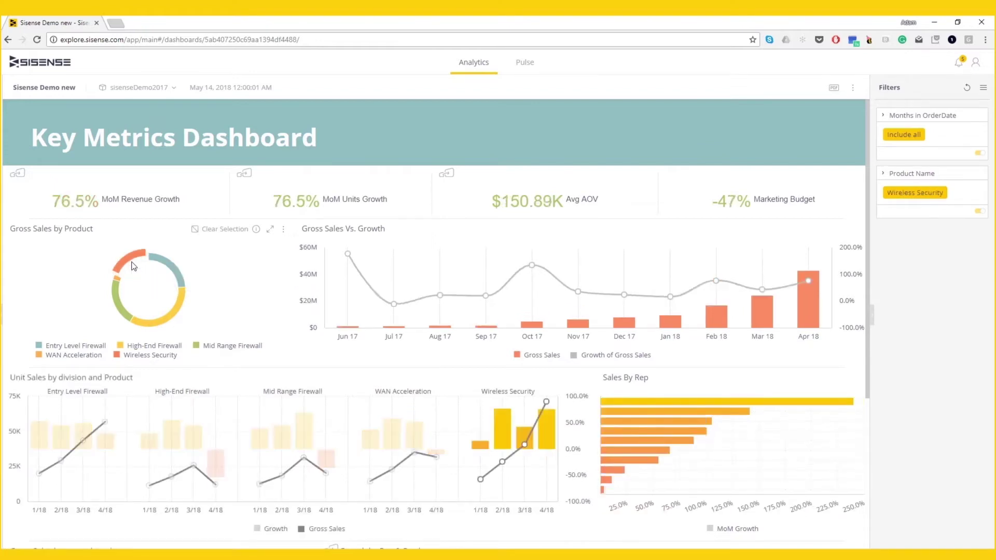
pyautogui.click(162, 322)
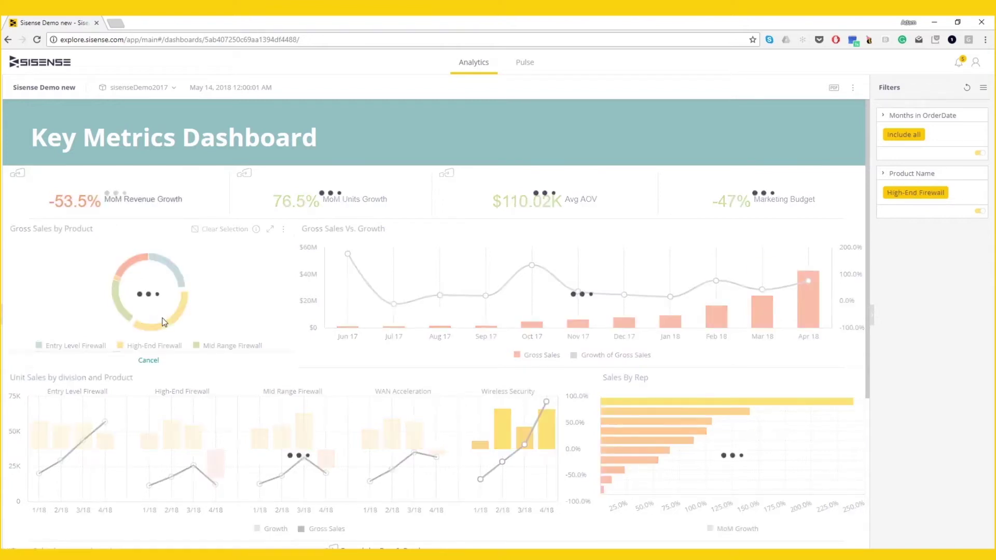
pyautogui.click(216, 234)
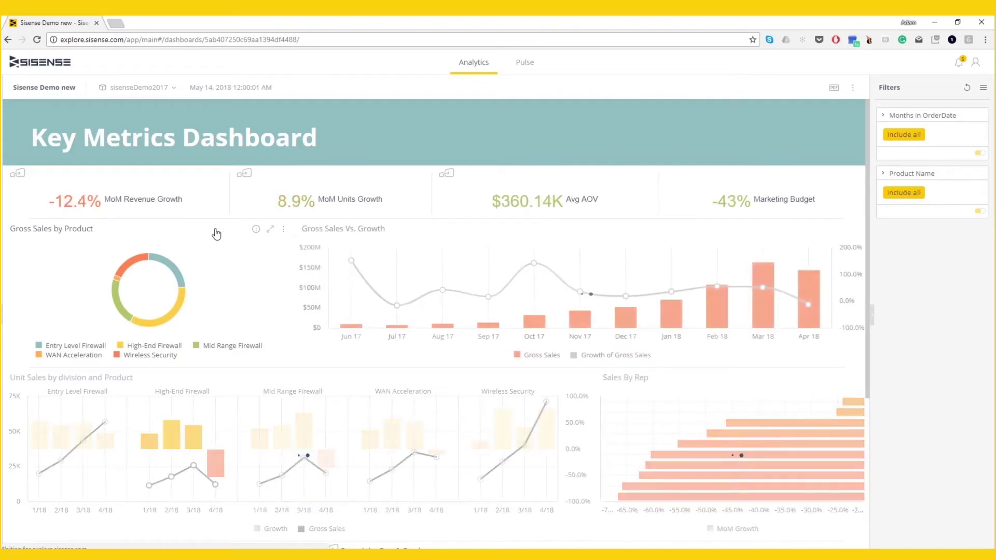
pyautogui.moveTo(698, 325); pyautogui.dragTo(836, 321)
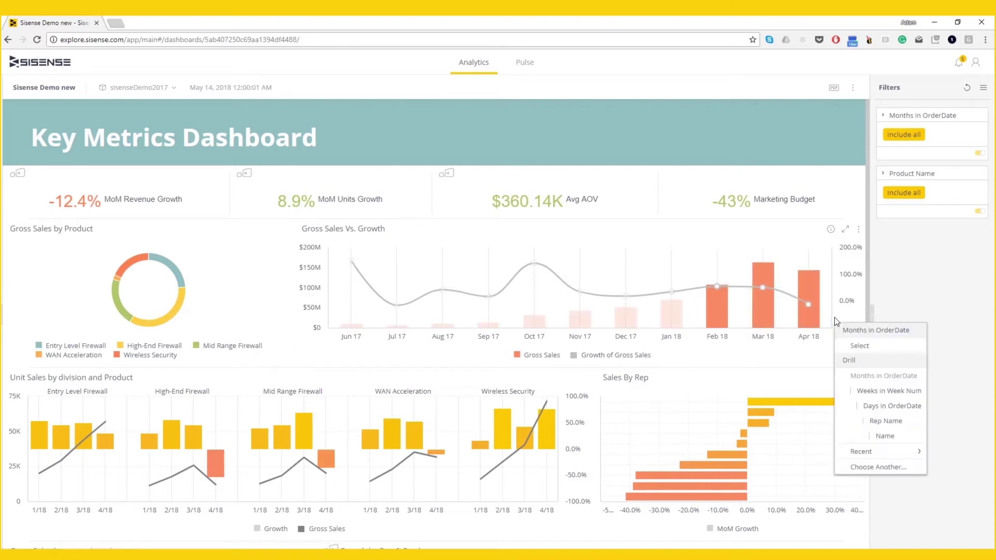
# - Drill the selected months down to weeks, then week 17 2018 down to days
pyautogui.click(865, 392)
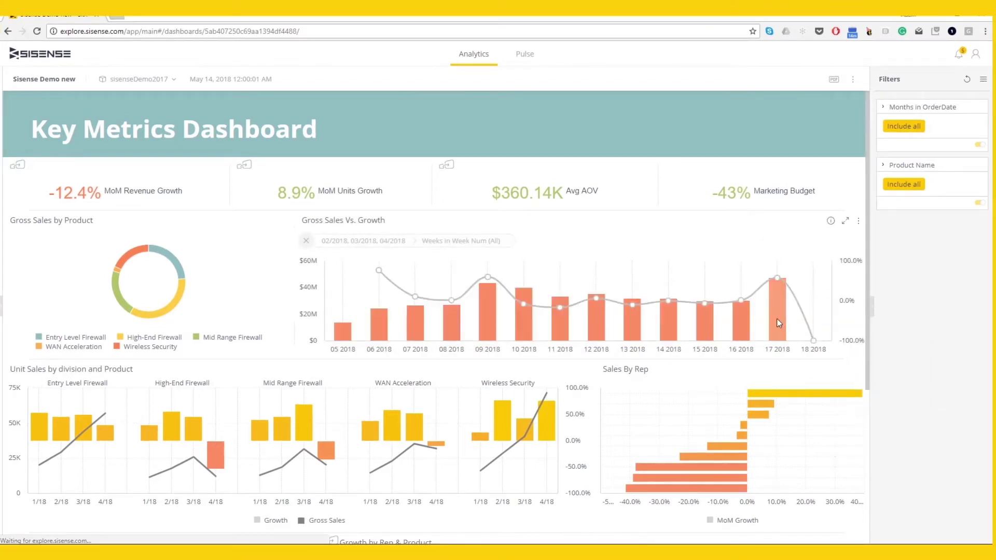
pyautogui.click(777, 320)
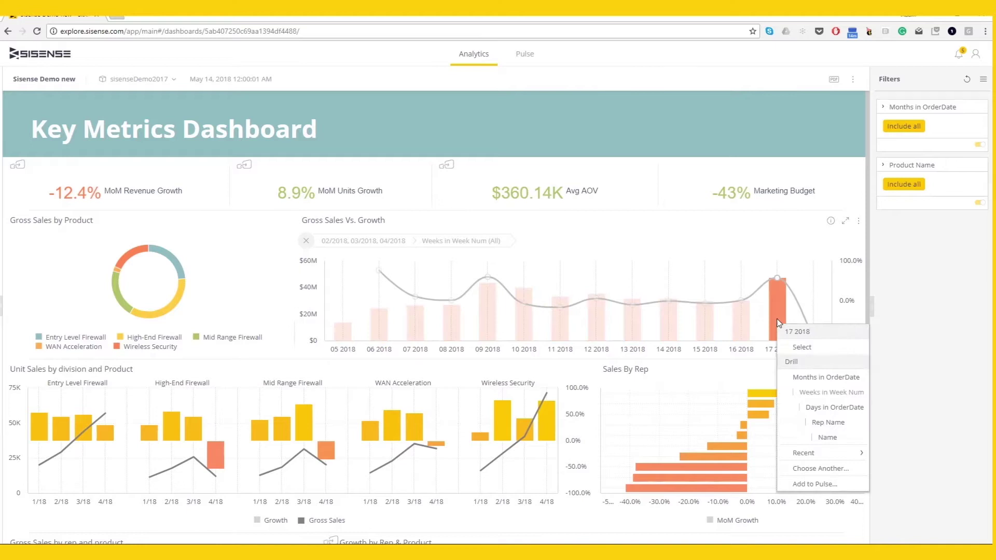
pyautogui.click(811, 410)
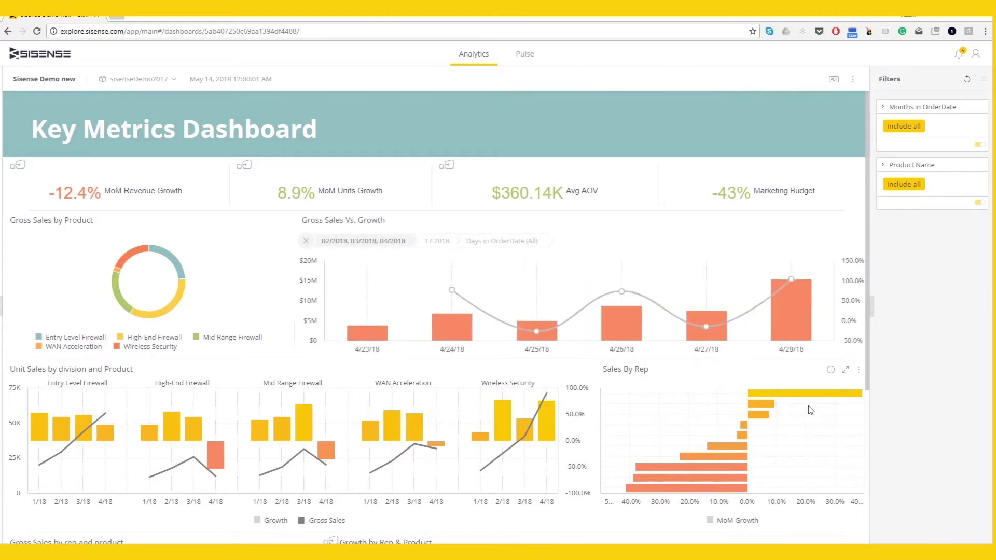
# - Drill the 4/28/18 bar into Discount Group through Choose Another
pyautogui.click(792, 331)
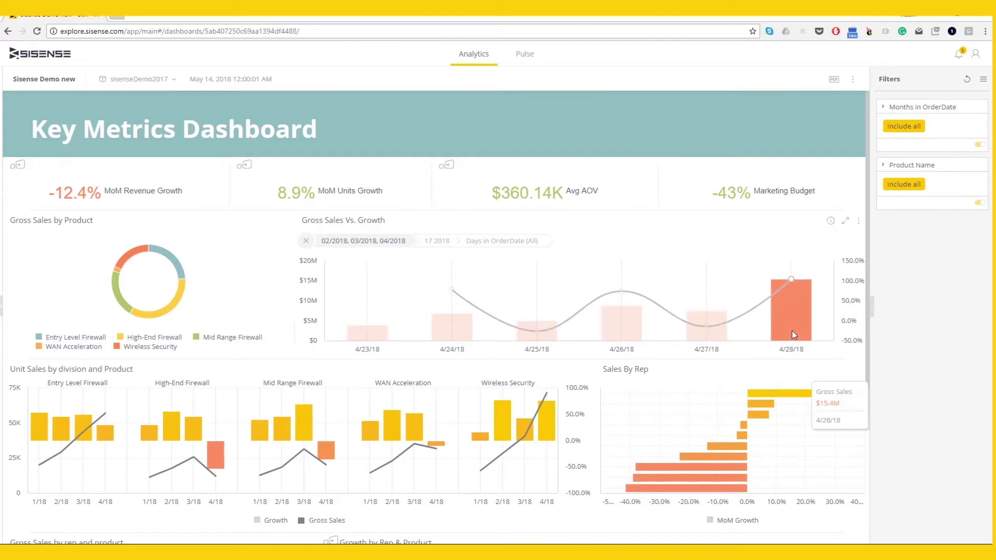
pyautogui.rightClick(793, 333)
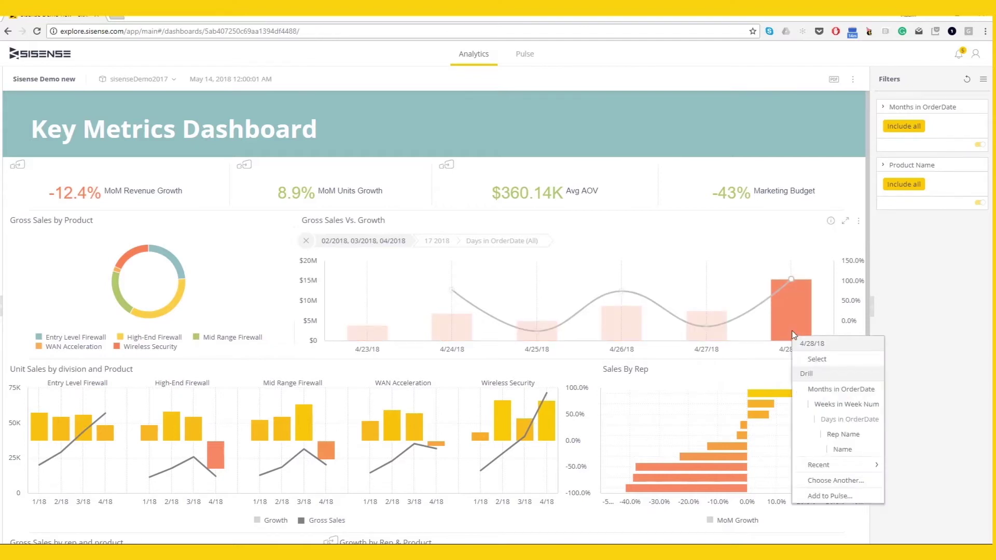
pyautogui.click(816, 481)
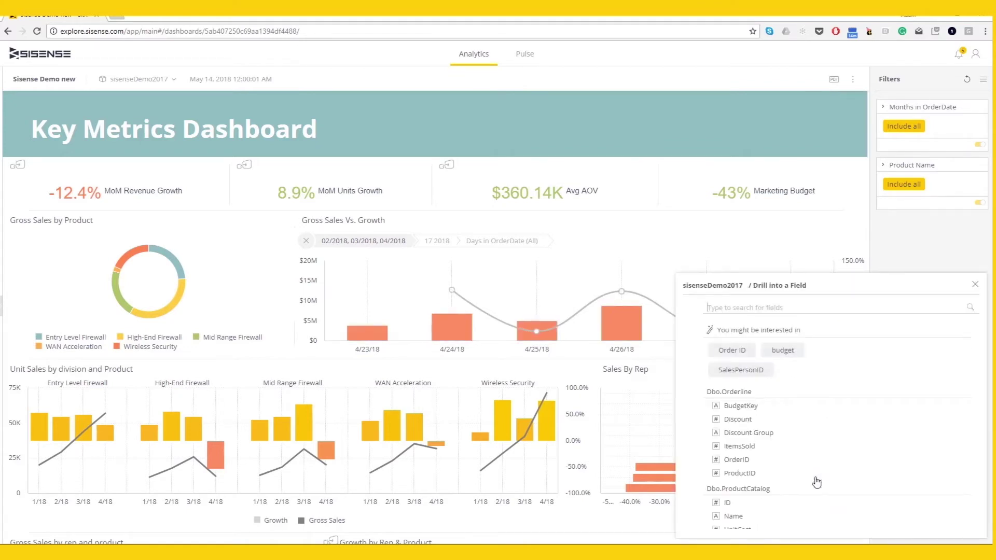
pyautogui.moveTo(802, 437)
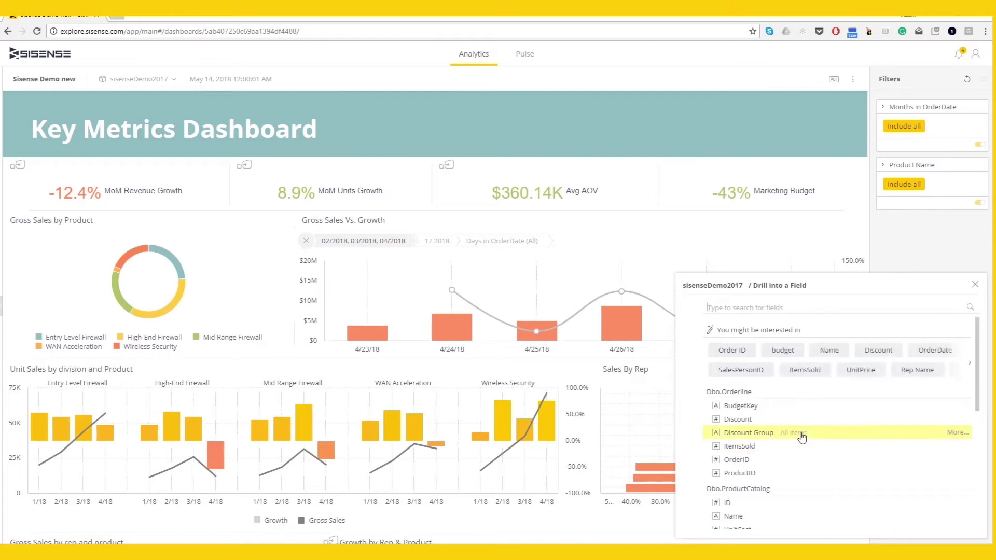
pyautogui.scroll(-1, 803, 438)
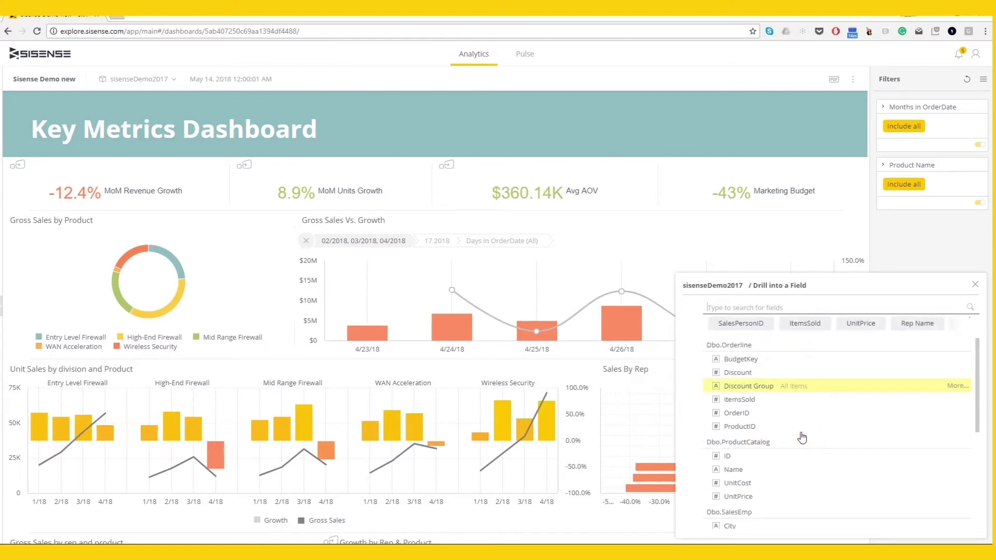
pyautogui.click(753, 386)
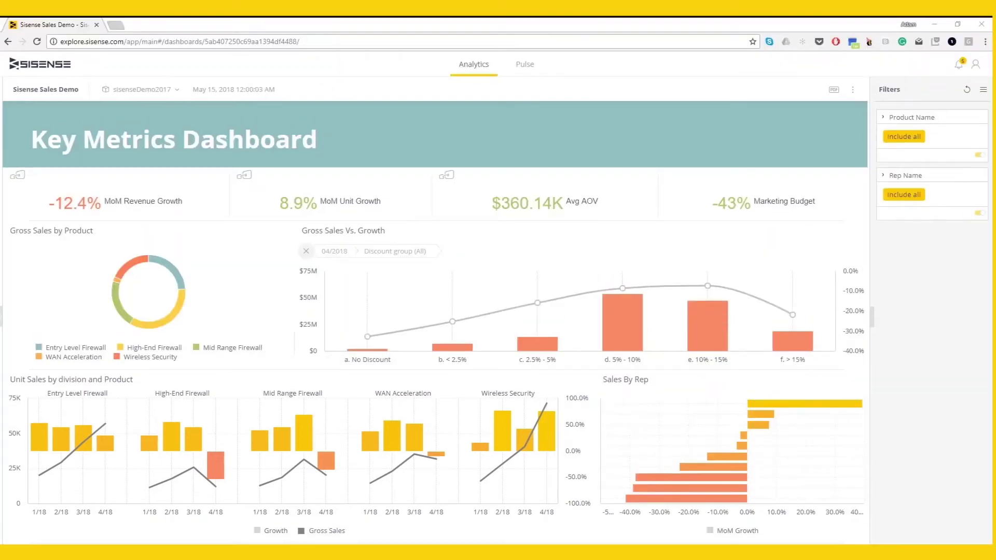
pyautogui.click(362, 205)
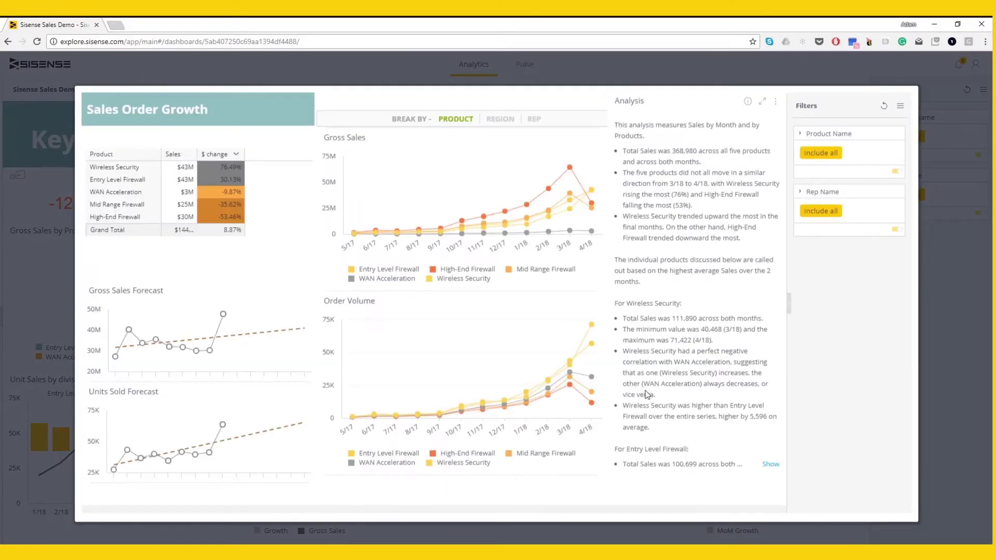
pyautogui.click(506, 126)
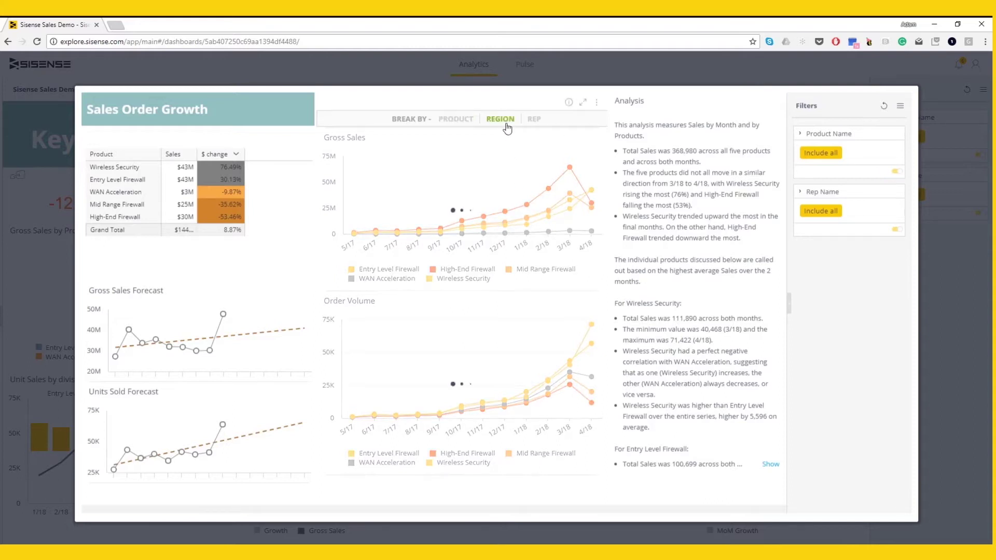
pyautogui.click(466, 120)
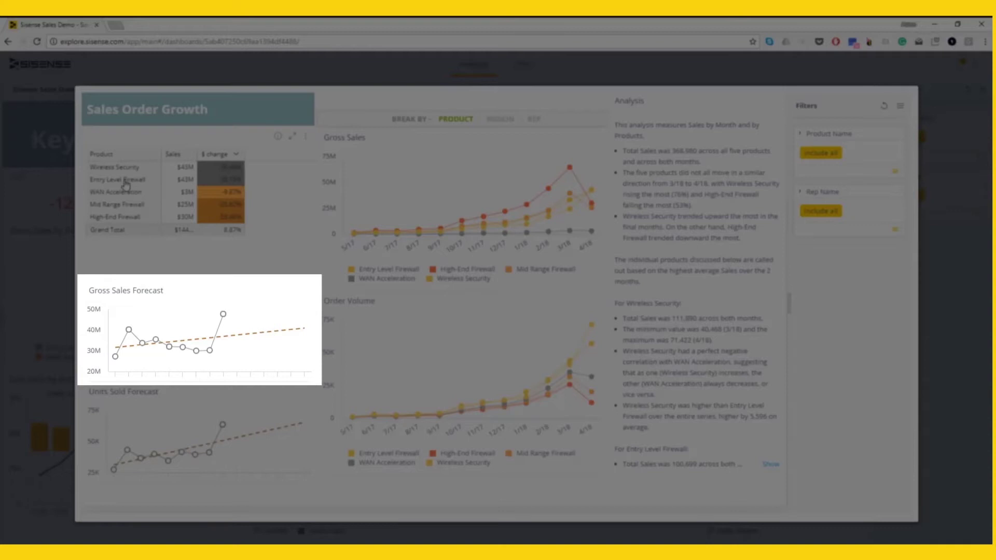
pyautogui.click(124, 182)
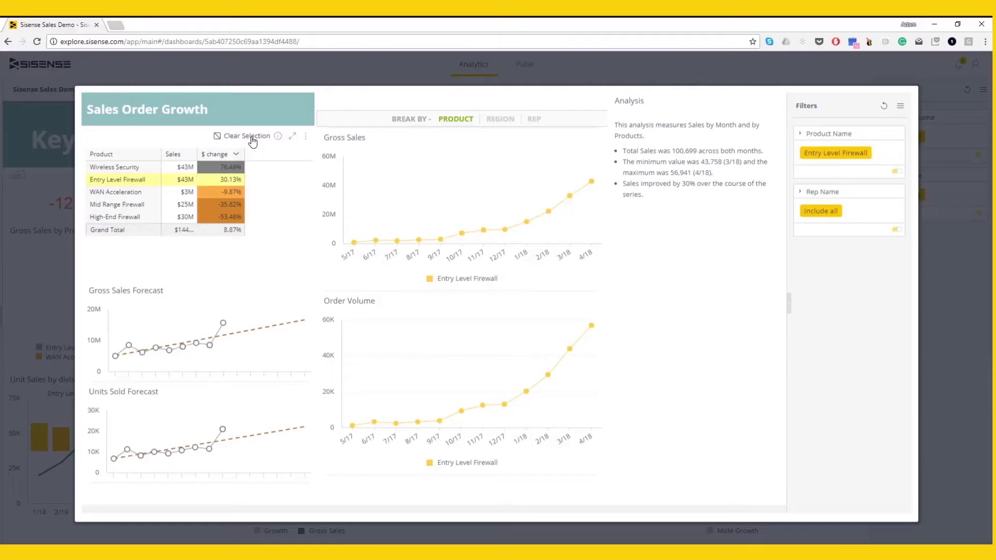
pyautogui.click(249, 136)
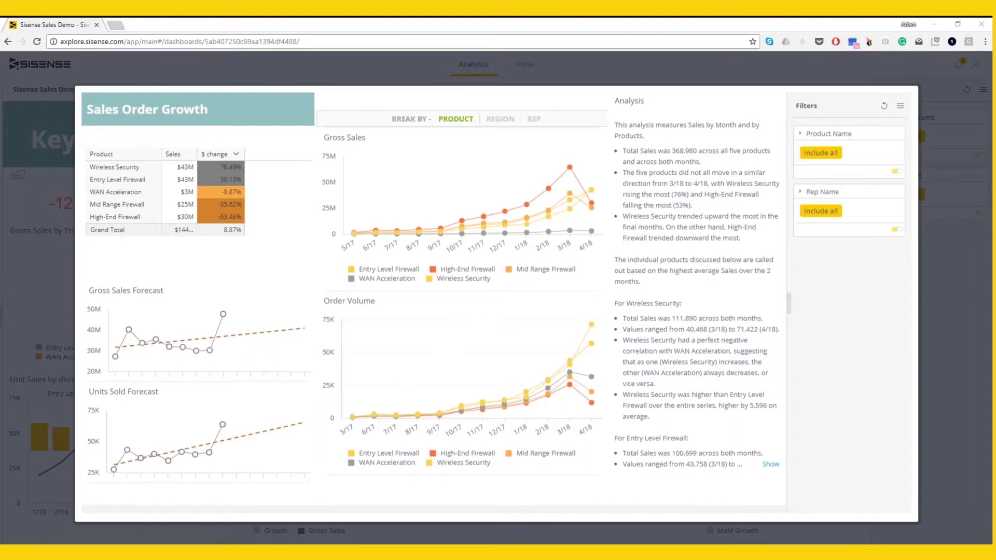
pyautogui.press('Escape')
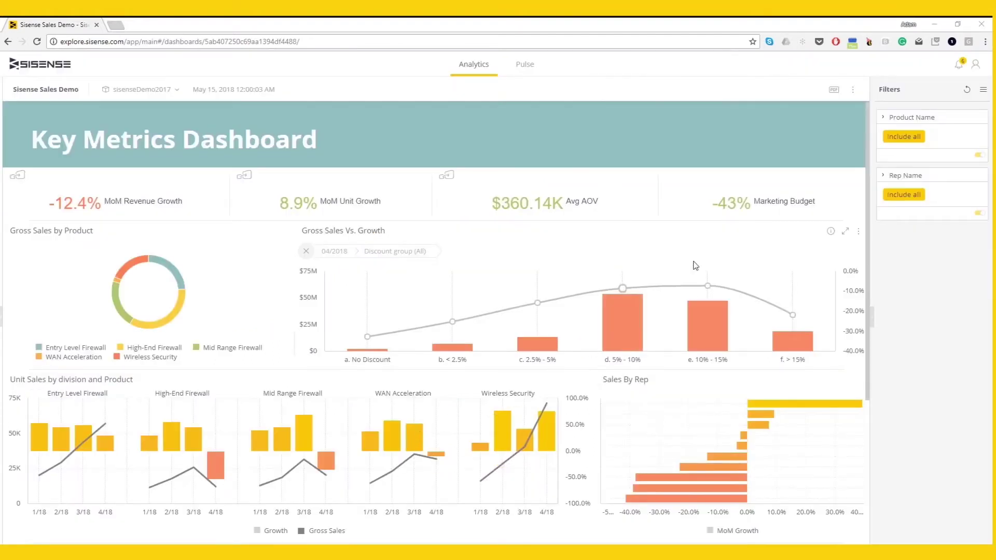
pyautogui.click(736, 206)
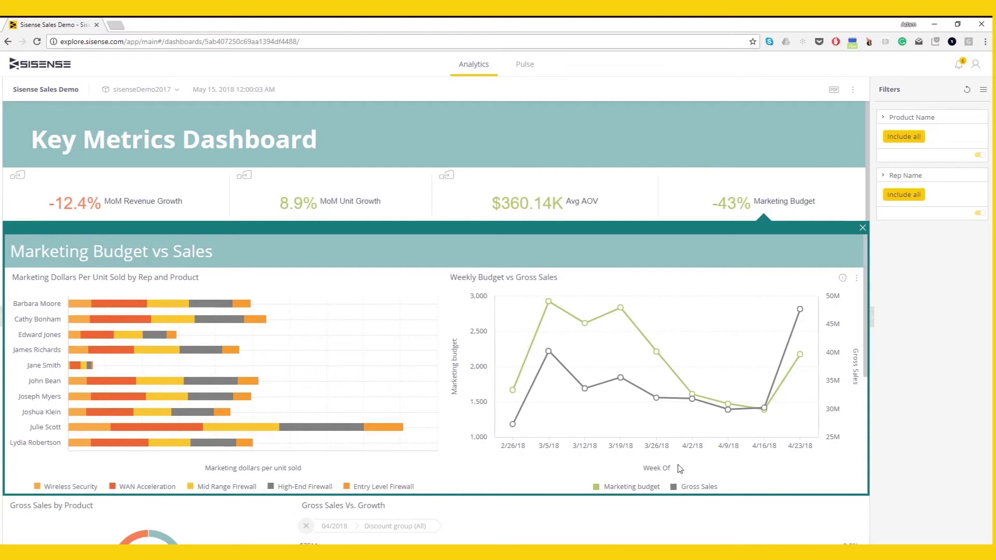
pyautogui.moveTo(717, 419)
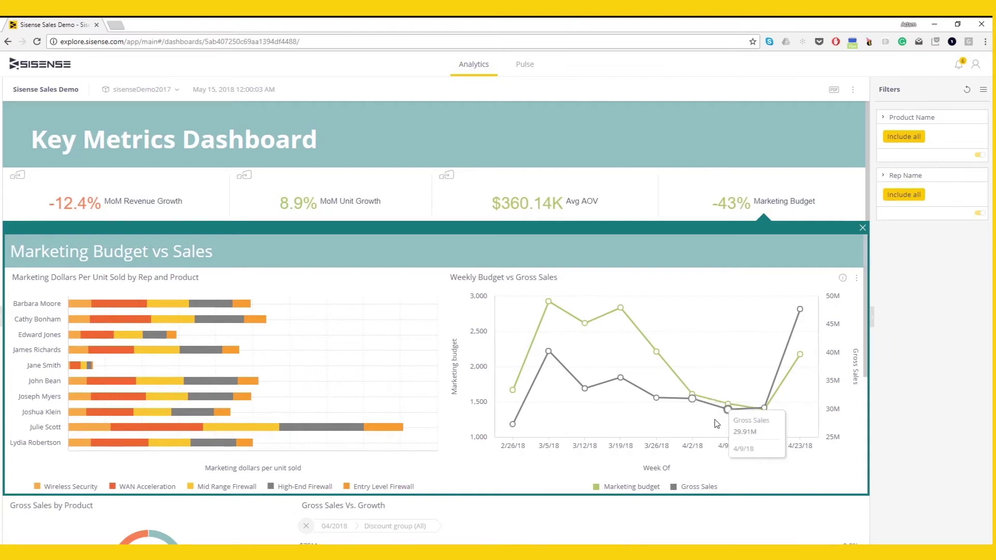
pyautogui.rightClick(828, 420)
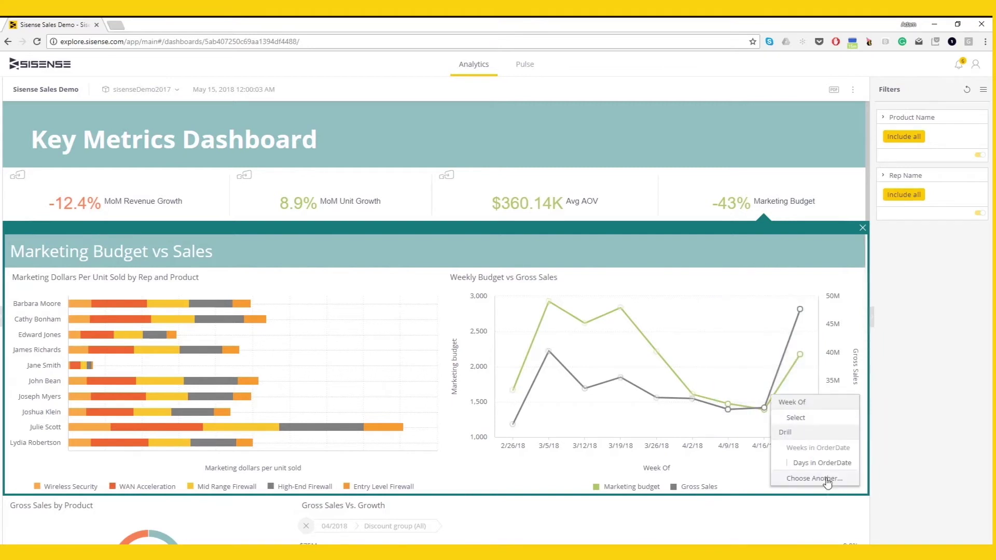
pyautogui.click(827, 478)
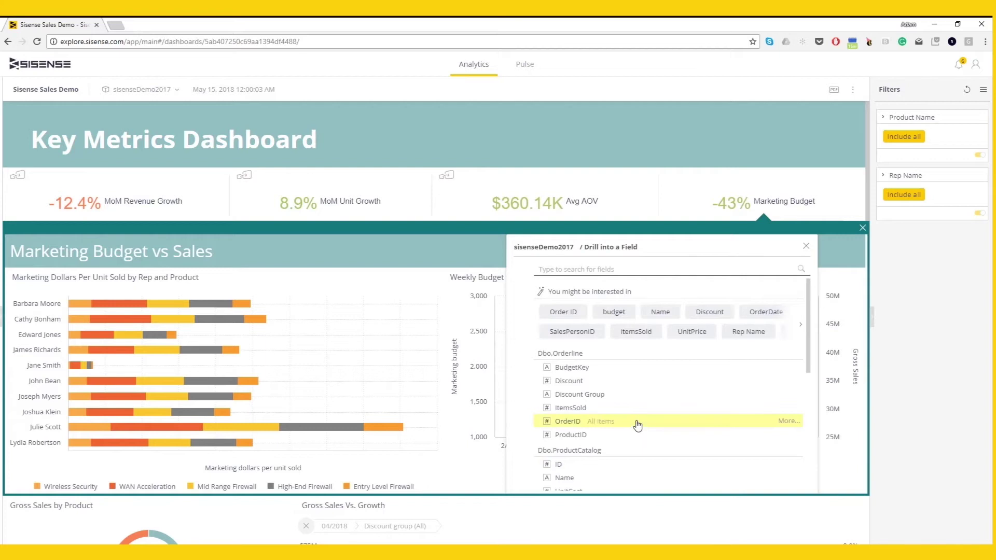
pyautogui.scroll(-1, 637, 425)
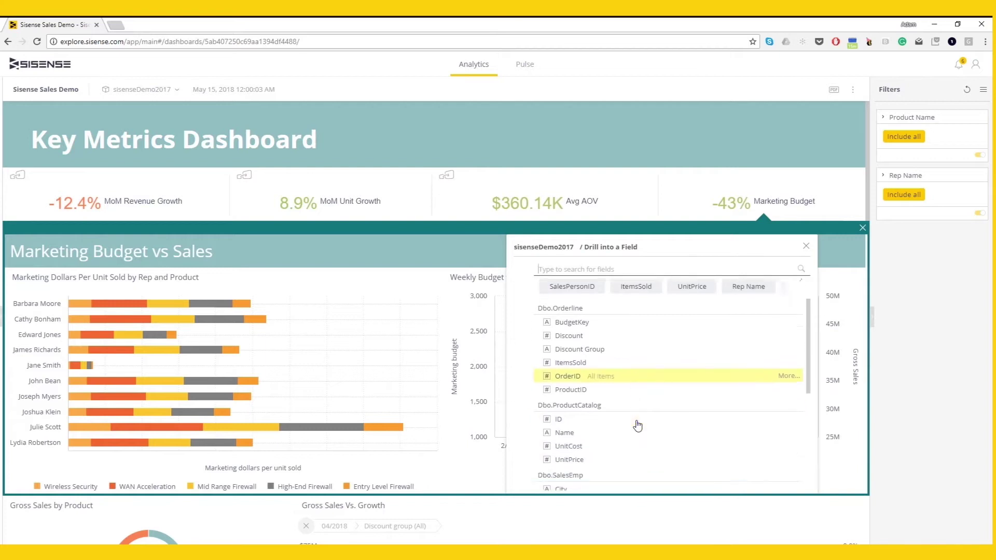
pyautogui.click(564, 427)
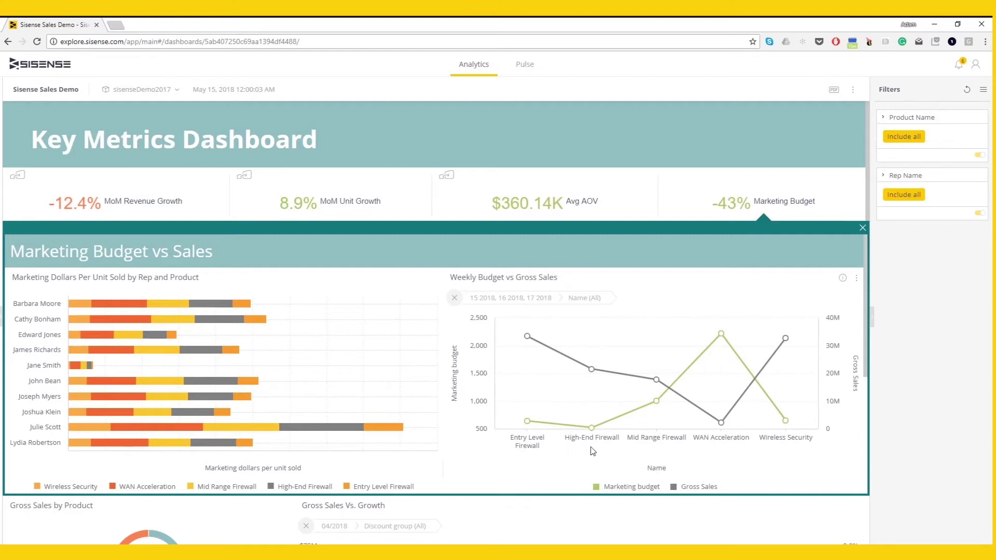
pyautogui.moveTo(595, 374)
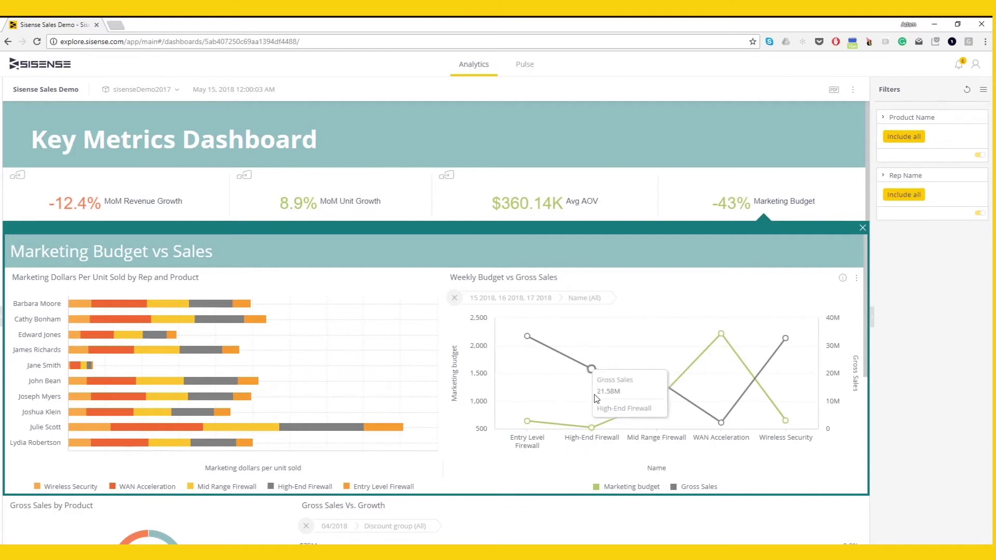
pyautogui.moveTo(595, 433)
pyautogui.moveTo(652, 406)
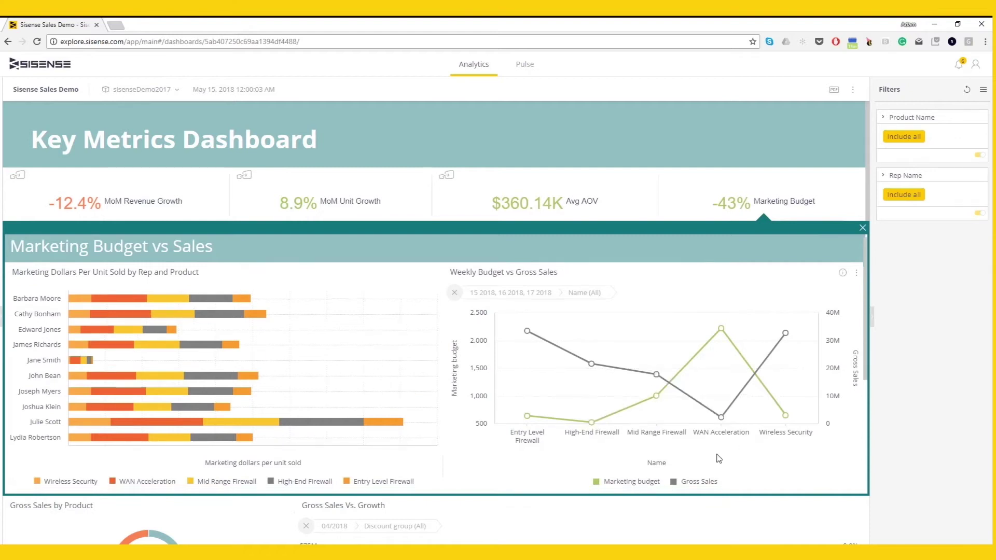
pyautogui.scroll(-1, 719, 458)
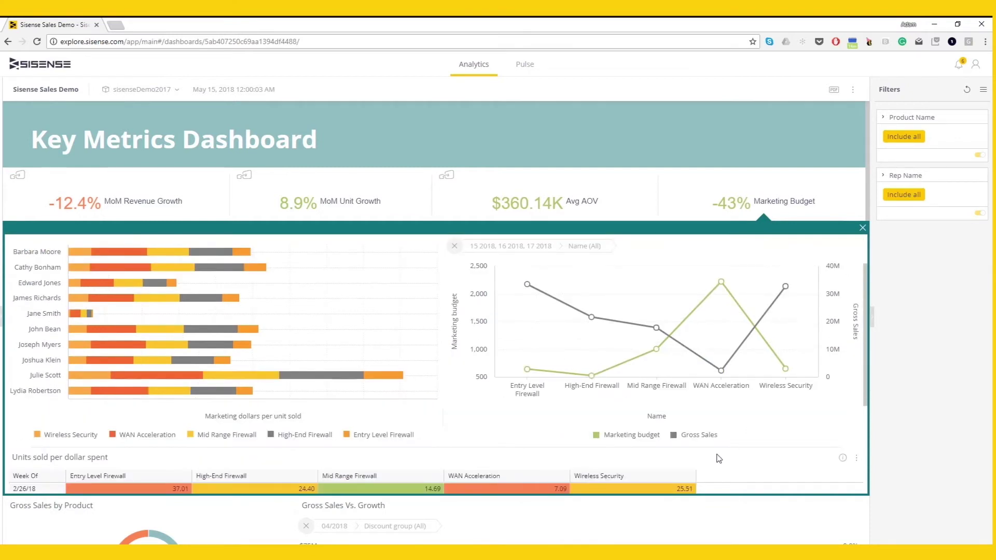
pyautogui.scroll(-2, 718, 459)
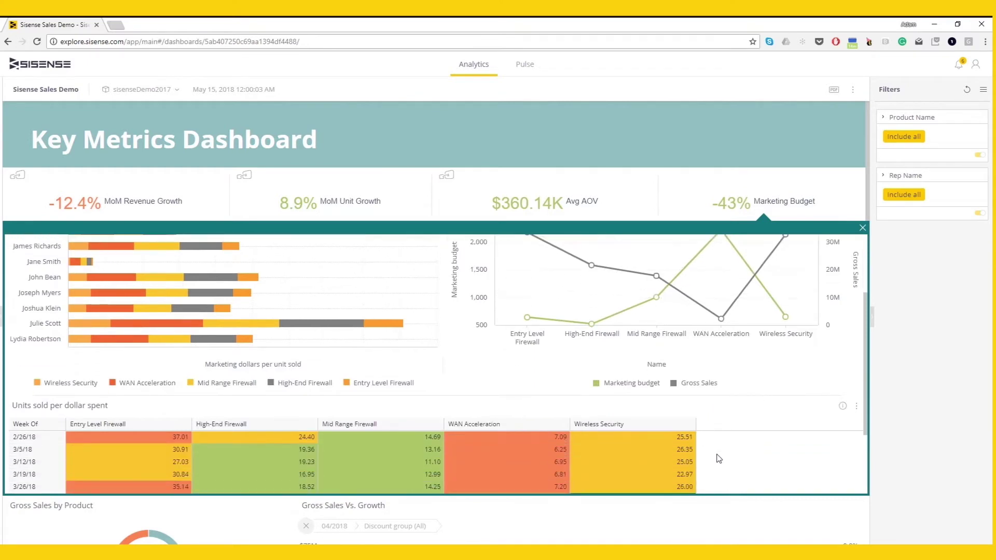
pyautogui.scroll(-1, 718, 458)
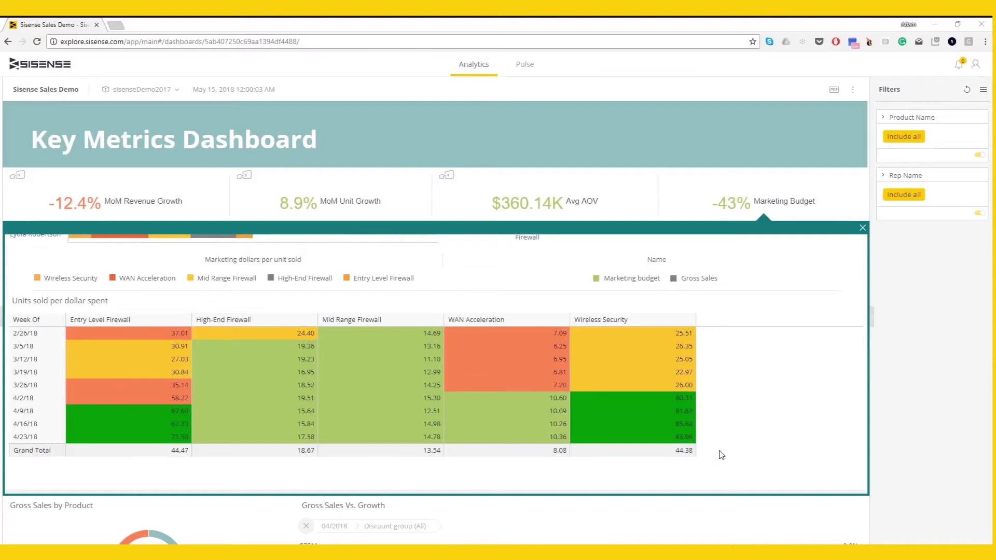
pyautogui.scroll(5, 721, 455)
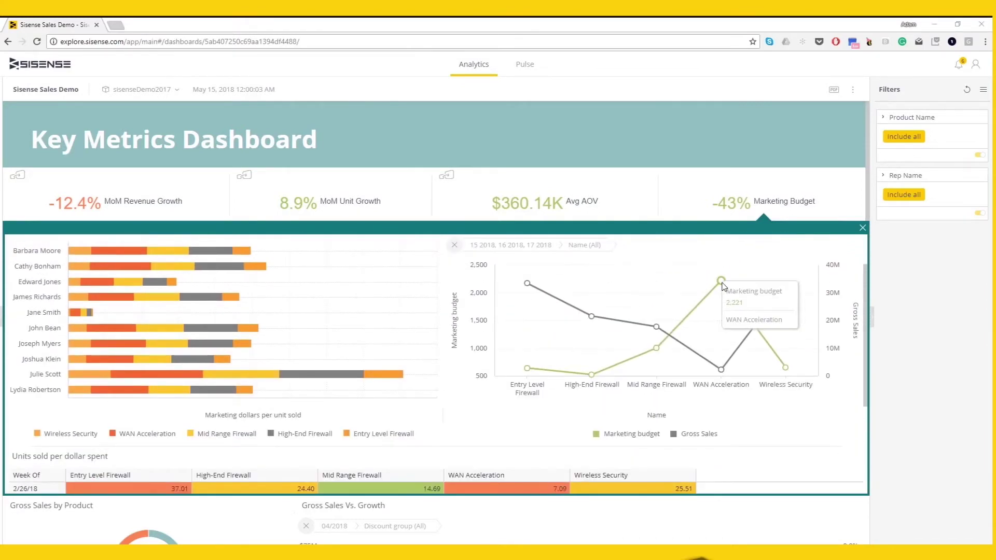
# - Preview an Automatic Pulse alert for WAN Acceleration's budget point, cancel it, and go to Pulse
pyautogui.click(722, 282)
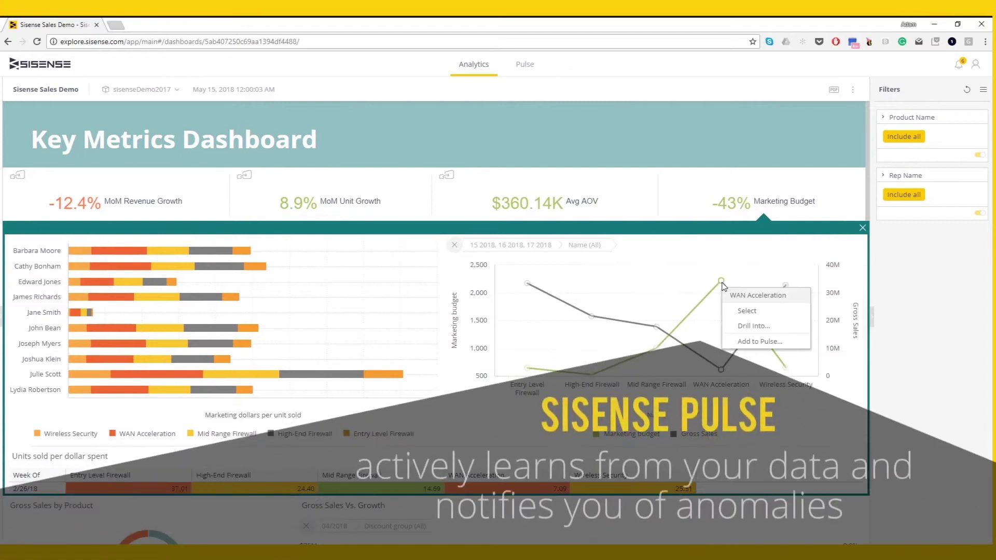
pyautogui.click(732, 341)
pyautogui.click(369, 363)
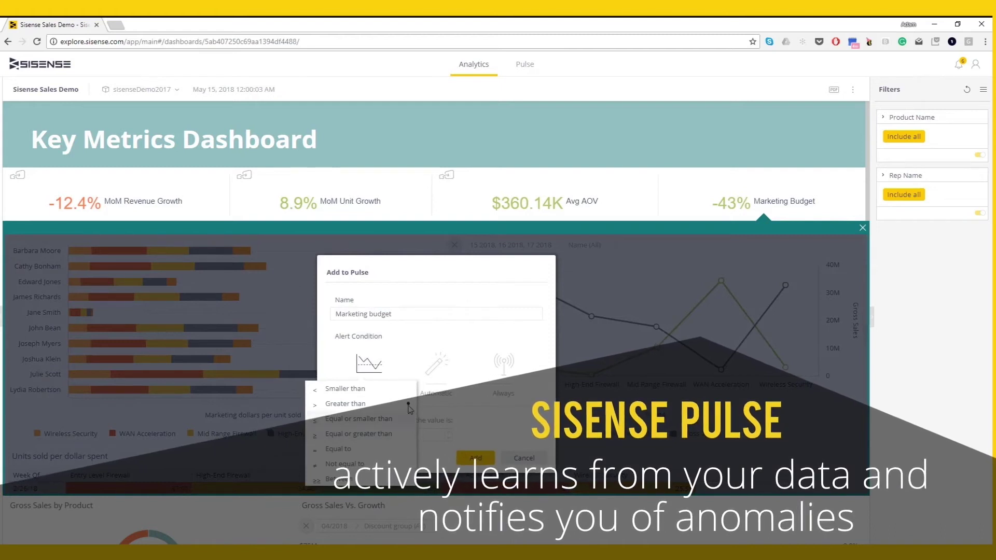
pyautogui.click(437, 371)
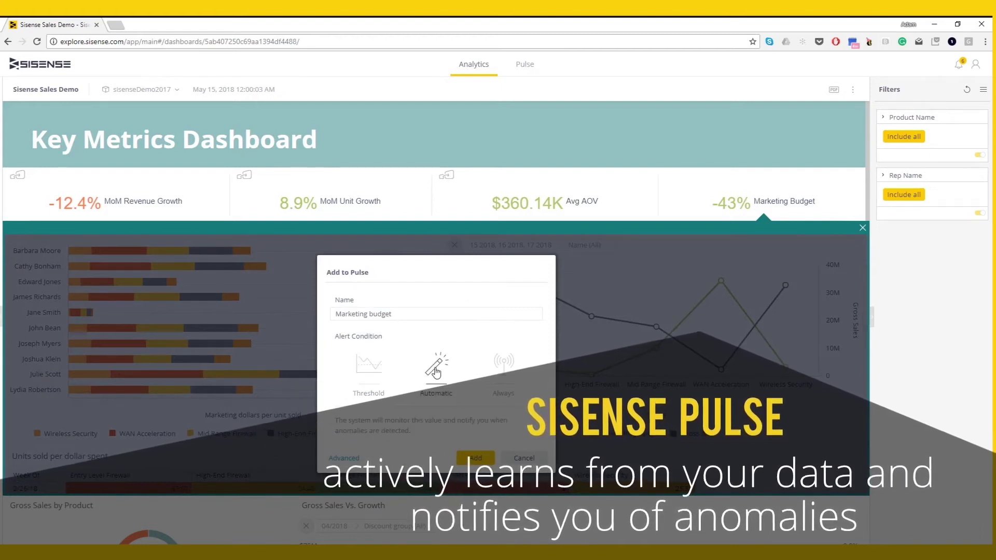
pyautogui.click(437, 371)
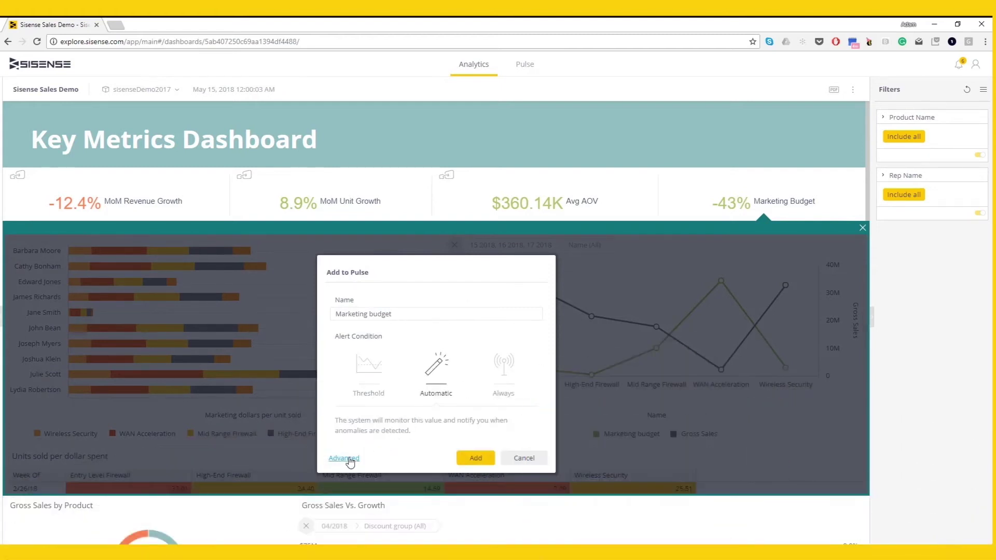
pyautogui.click(348, 458)
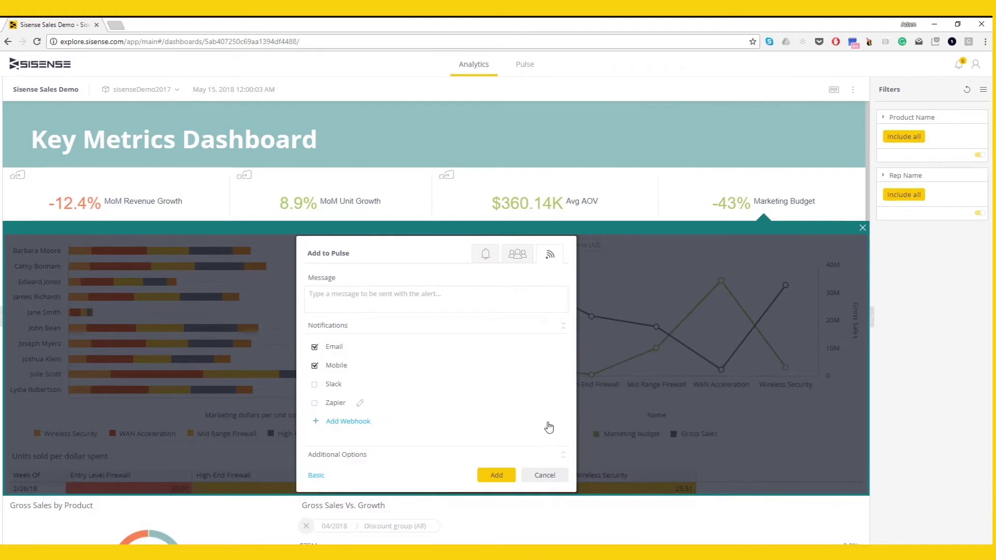
pyautogui.click(546, 476)
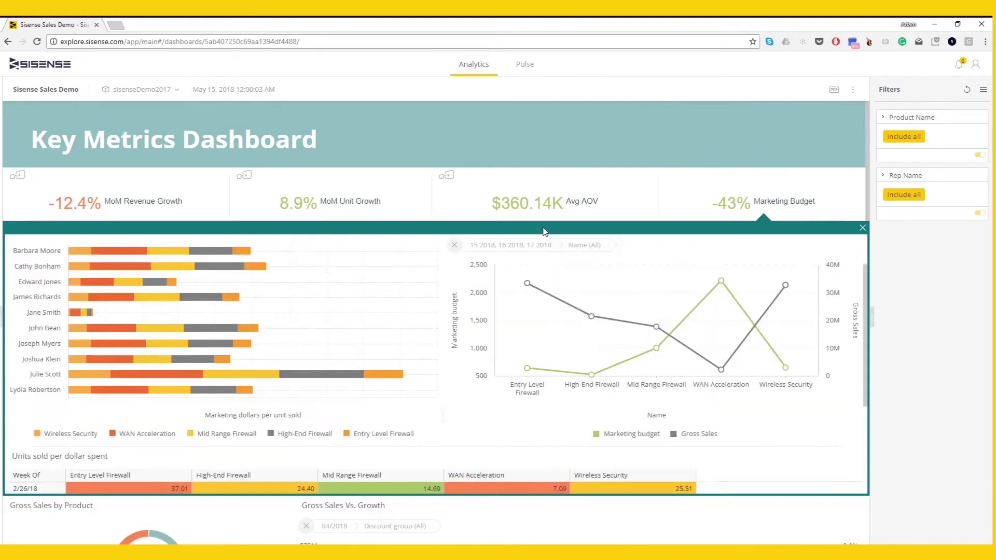
pyautogui.click(533, 69)
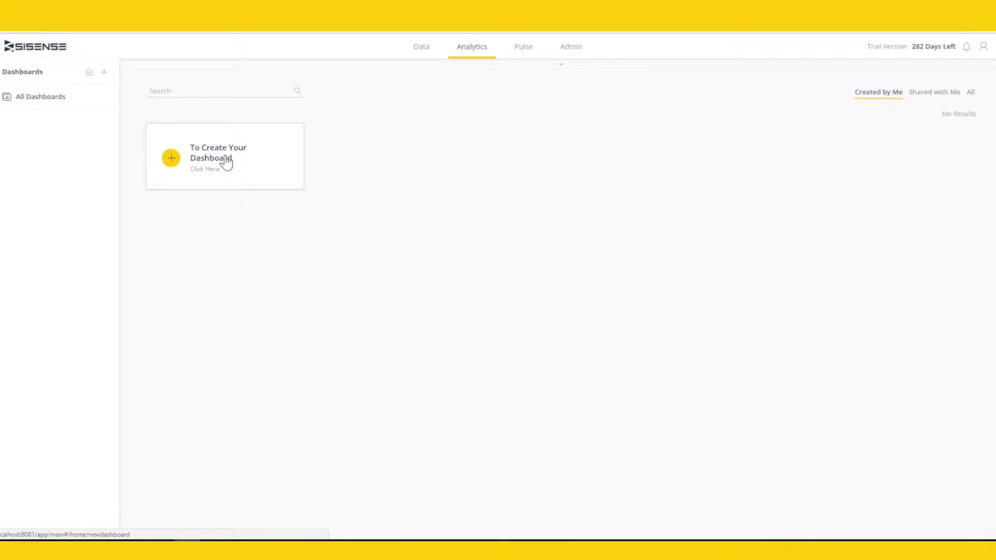
# - Create a new dashboard with Sales Demo ElastiCube as its data set and begin Select Data
pyautogui.click(227, 163)
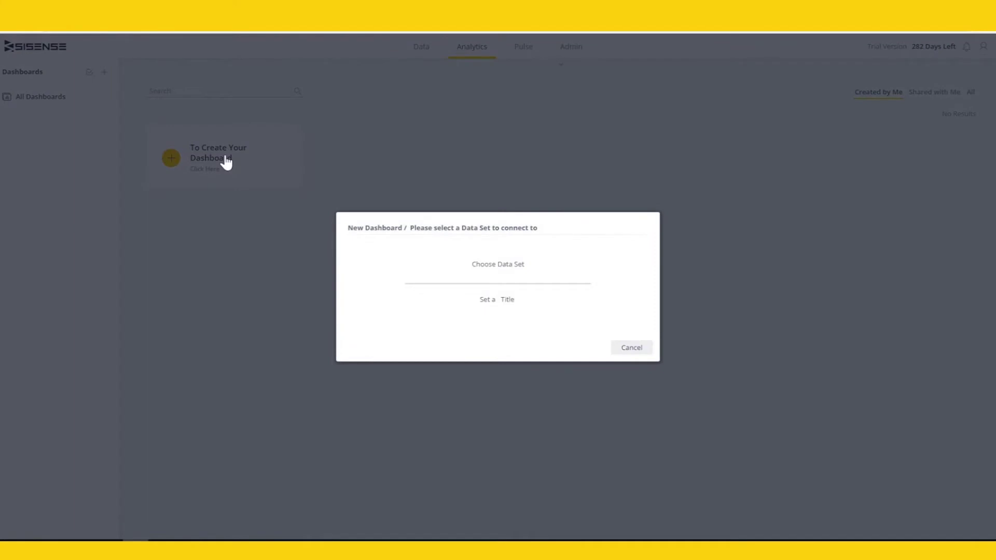
pyautogui.click(494, 271)
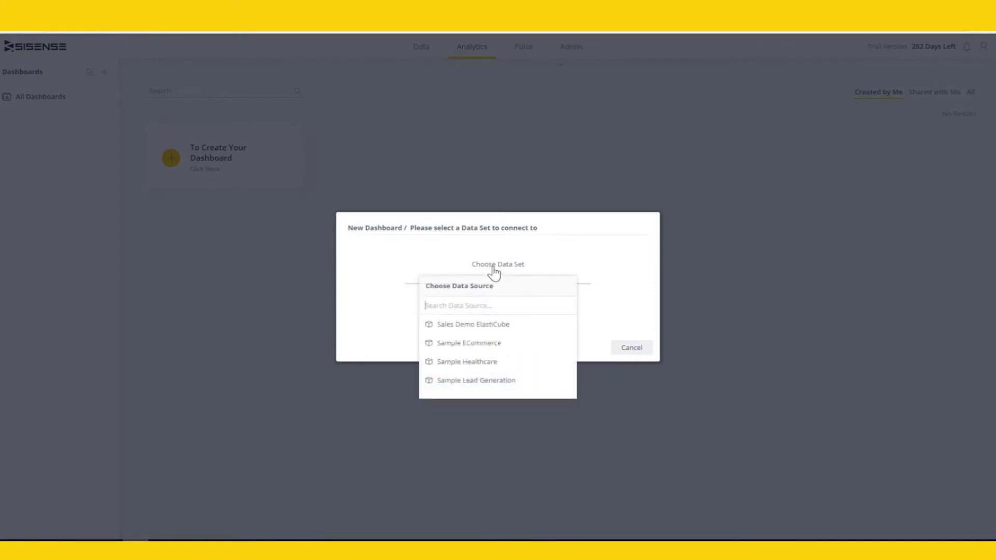
pyautogui.click(492, 326)
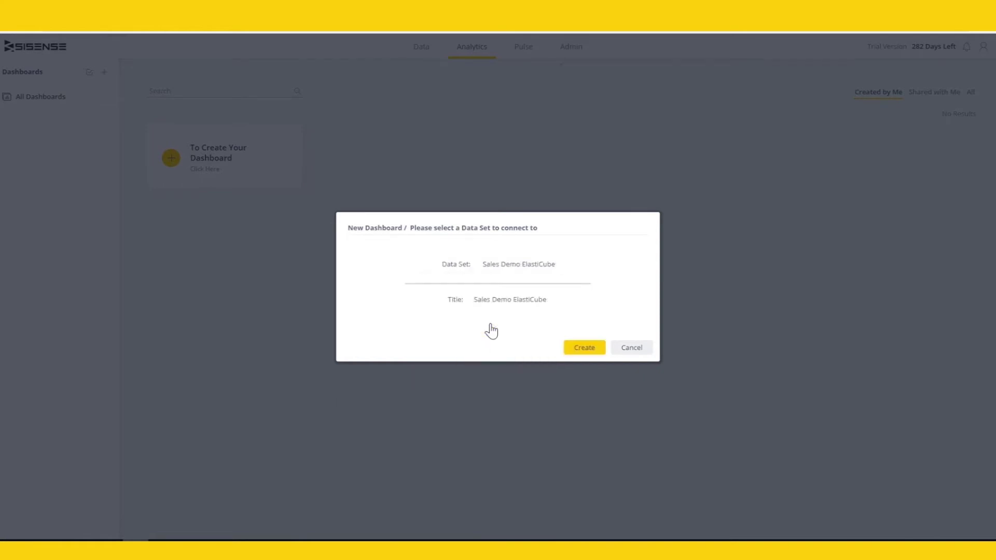
pyautogui.click(583, 349)
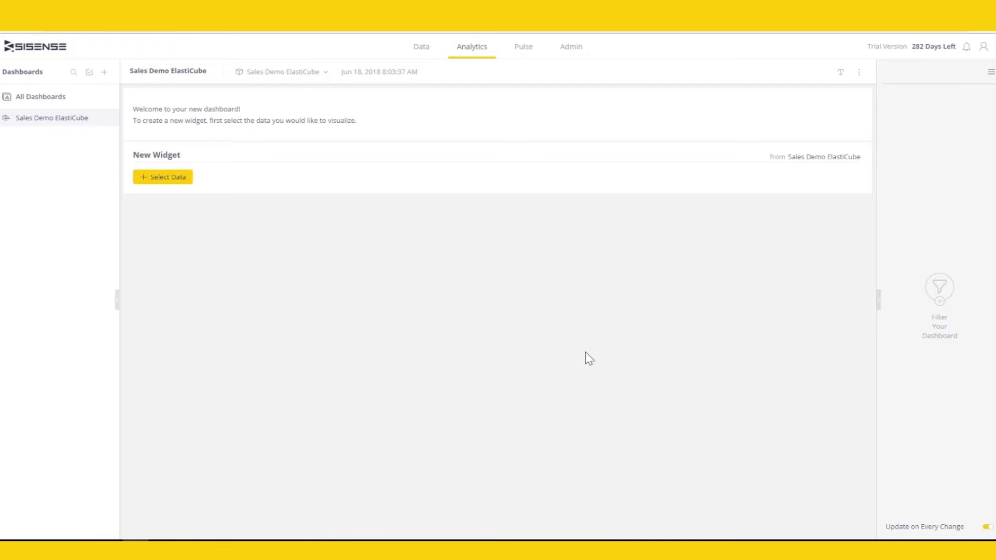
pyautogui.click(187, 187)
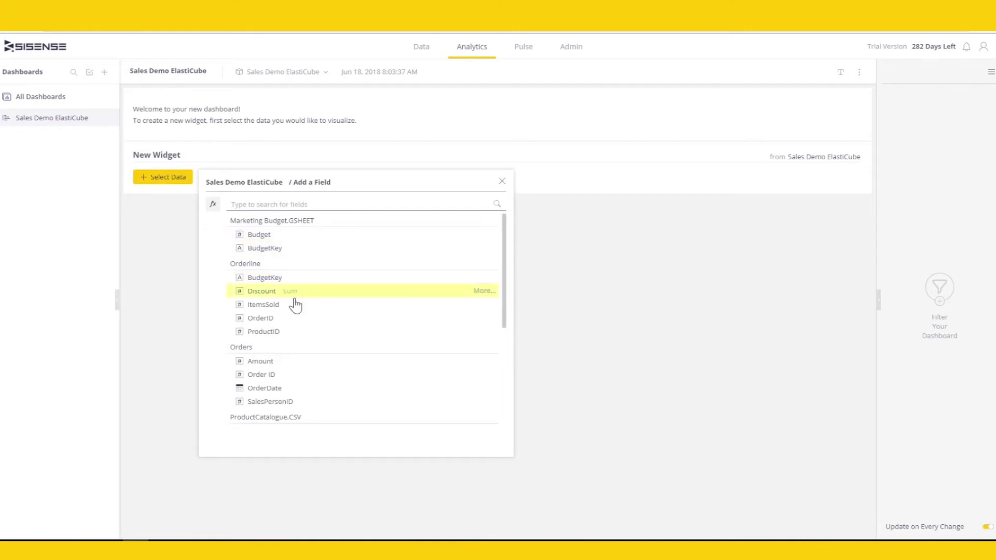
# - Scroll through the cube's Add a Field list and the quick formula view
pyautogui.scroll(-2, 296, 331)
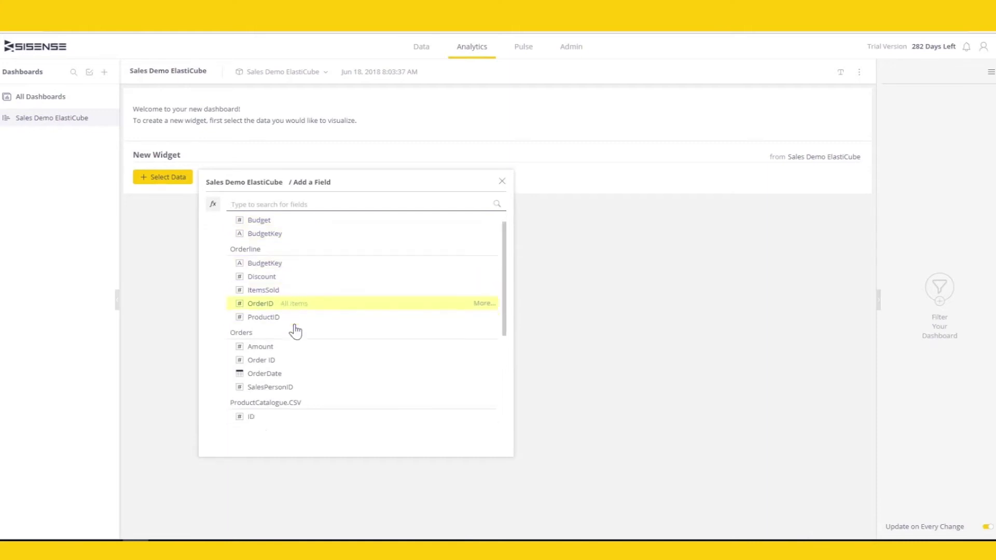
pyautogui.scroll(-2, 296, 331)
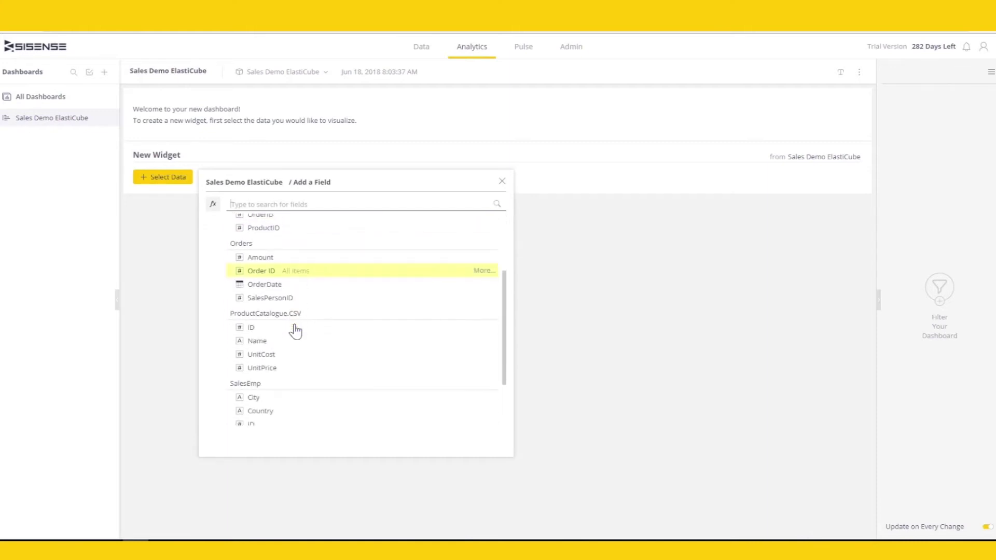
pyautogui.scroll(-3, 296, 330)
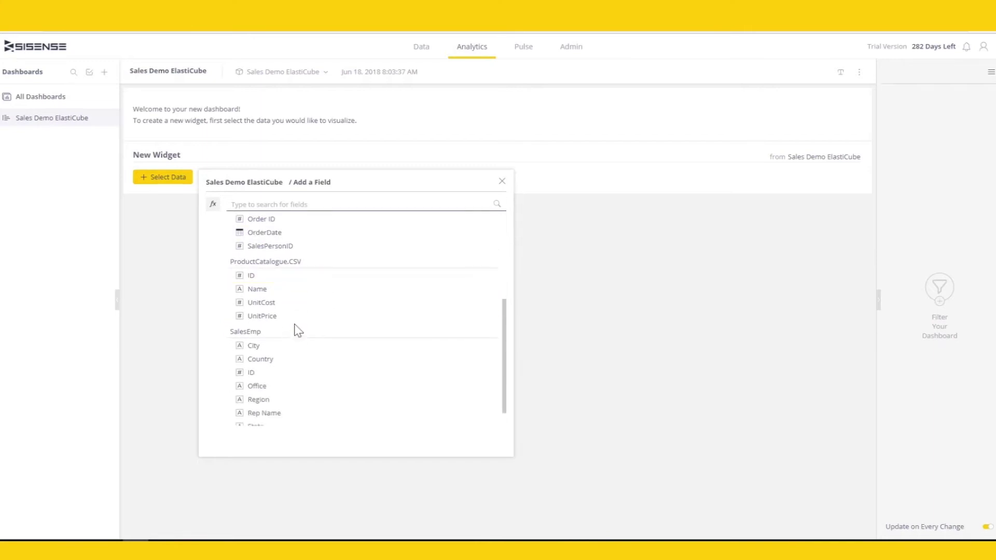
pyautogui.click(213, 205)
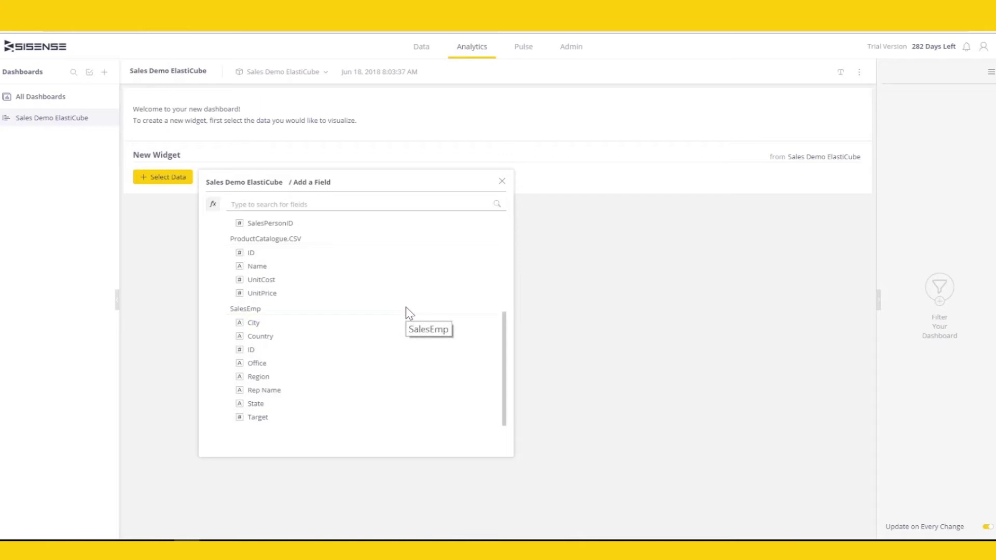
pyautogui.scroll(3, 410, 314)
pyautogui.scroll(2, 410, 314)
# - Search the fields for 'sales' and expand the formula editor to full screen
pyautogui.click(360, 203)
pyautogui.write('sales')
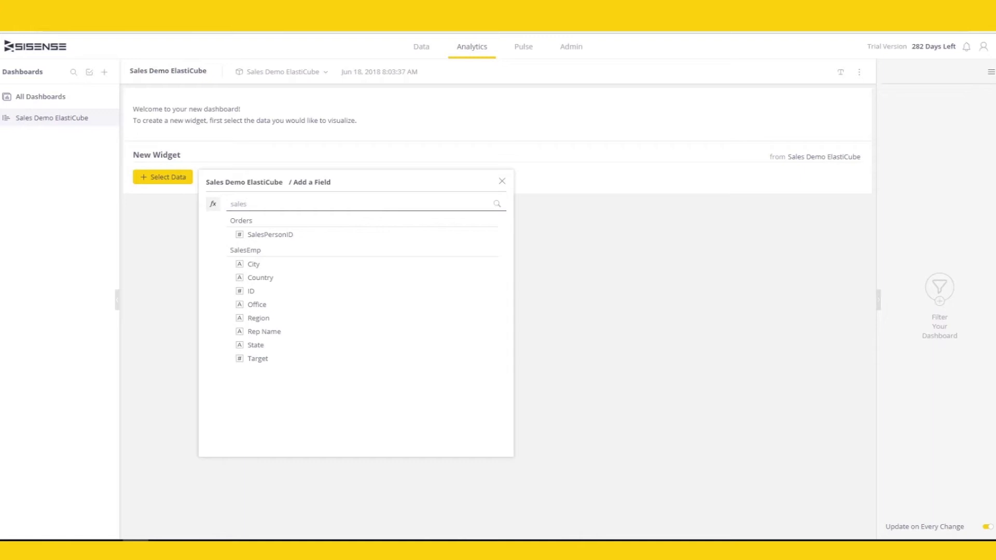
pyautogui.click(212, 205)
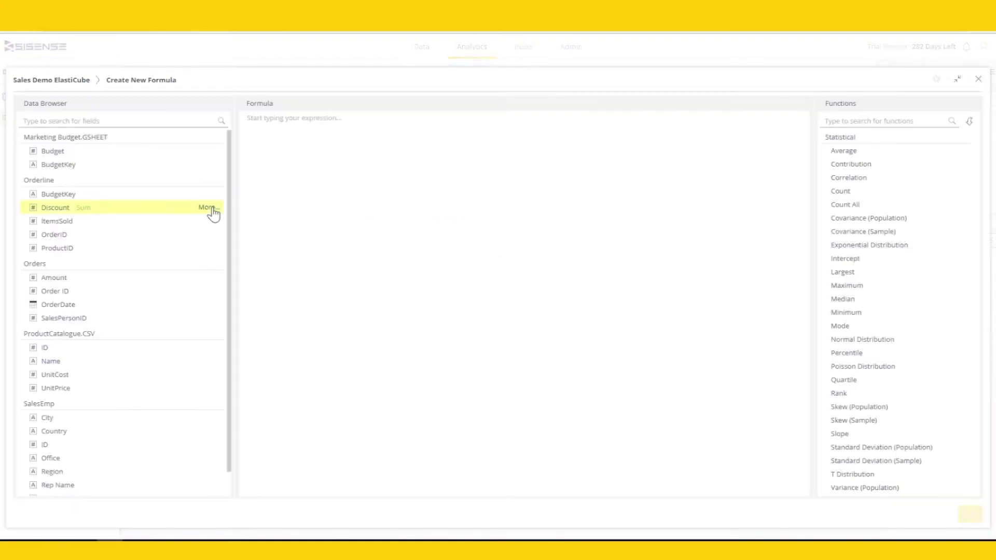
# - Build the formula SUM(UnitPrice * ItemsSold) using the Statistical Sum function
pyautogui.moveTo(889, 155)
pyautogui.moveTo(892, 251)
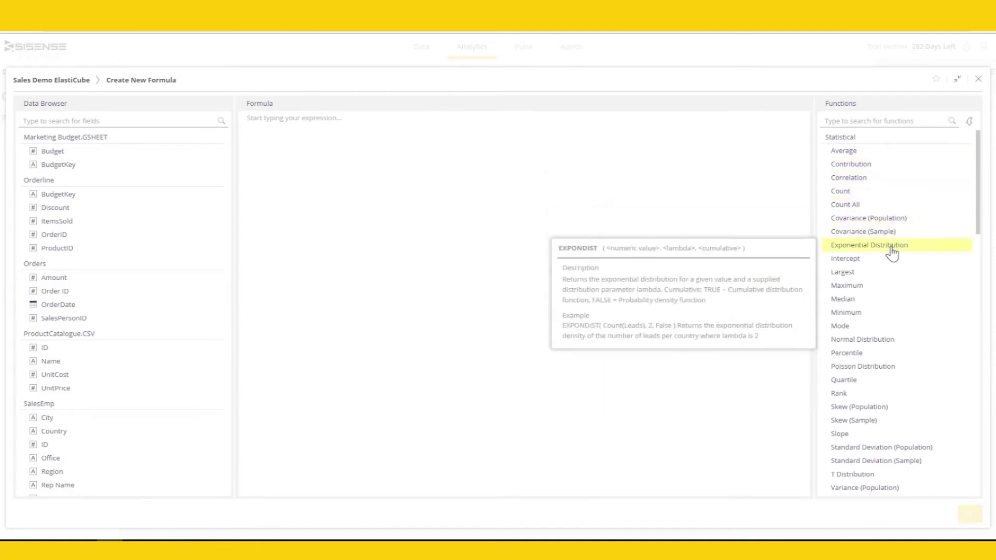
pyautogui.scroll(-7, 890, 337)
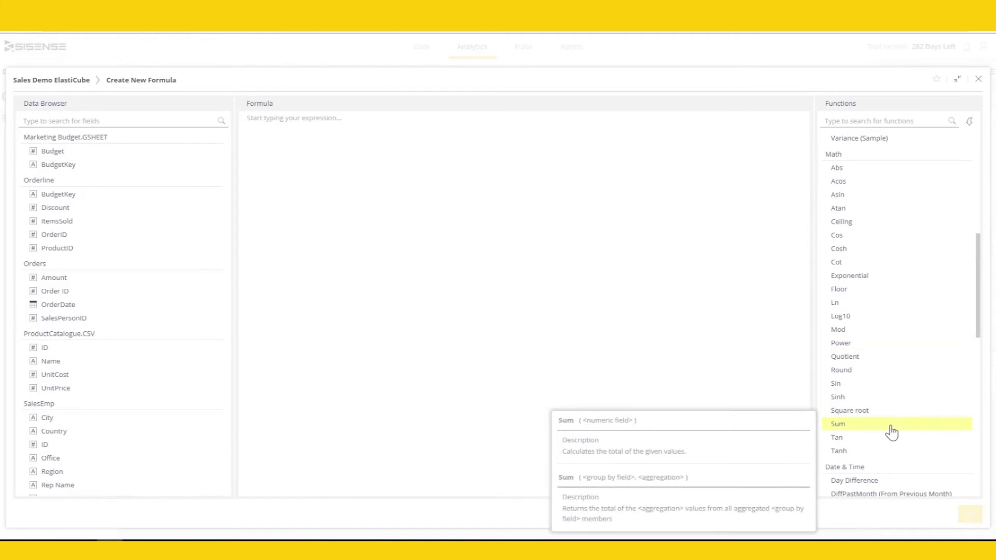
pyautogui.click(891, 430)
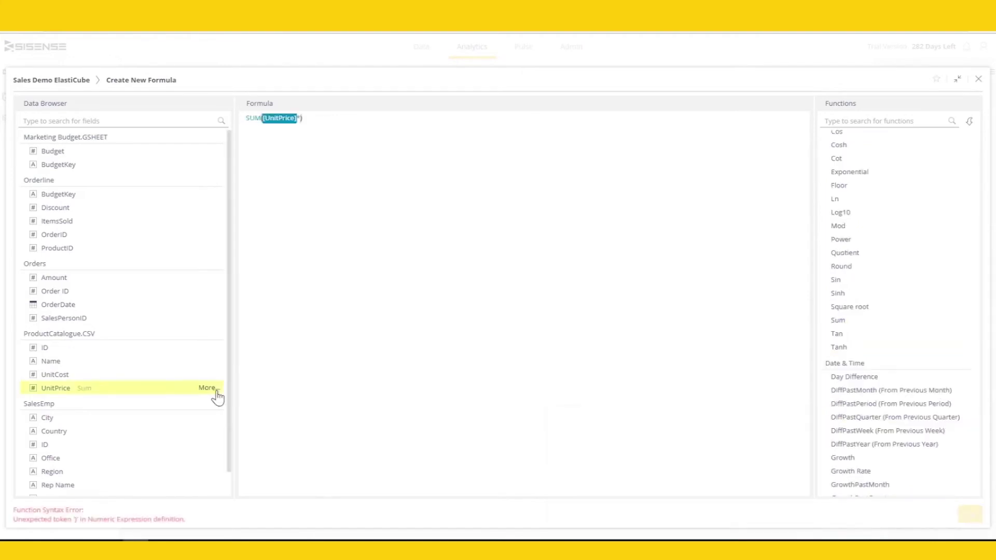
pyautogui.click(197, 389)
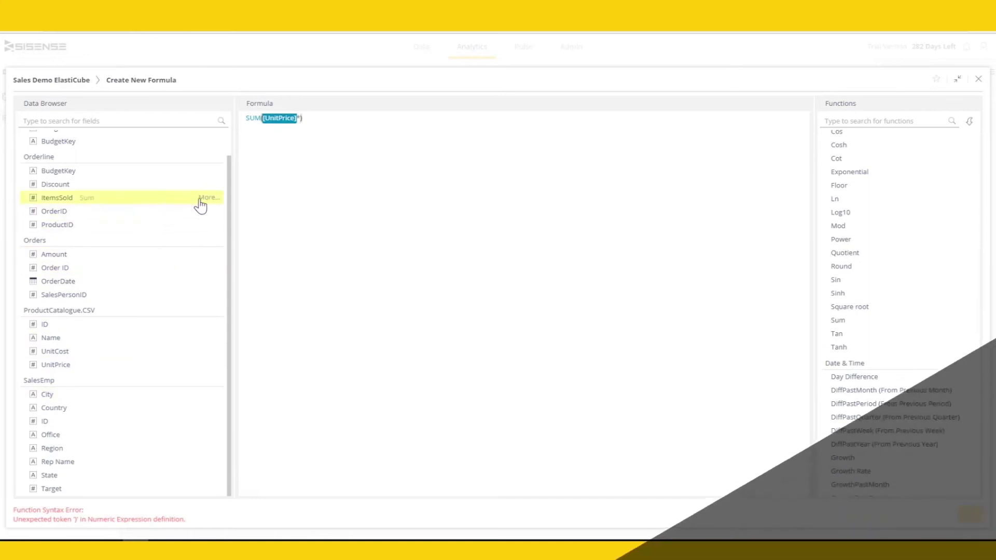
pyautogui.click(207, 198)
pyautogui.click(251, 200)
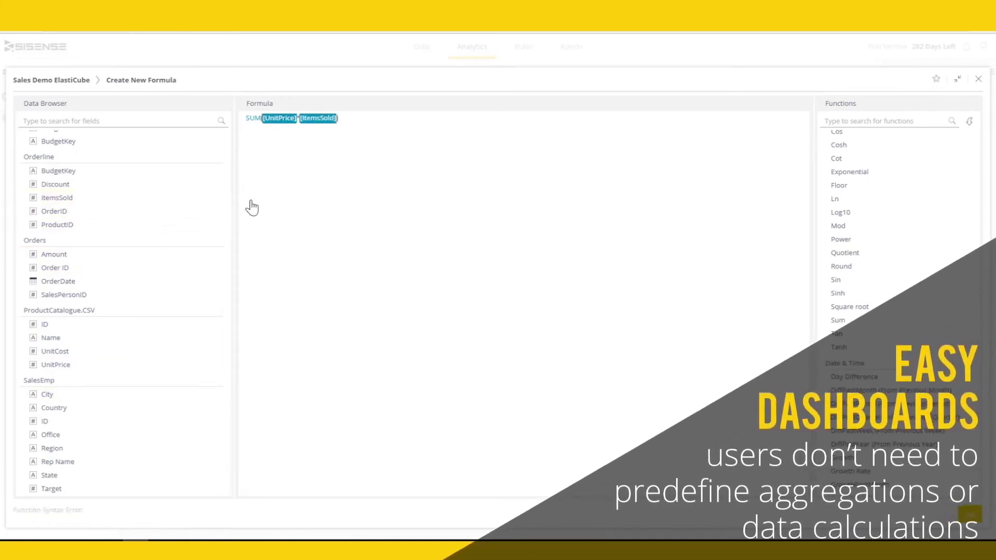
# - Rename the formula to Gross Sales and save it to the widget
pyautogui.click(936, 79)
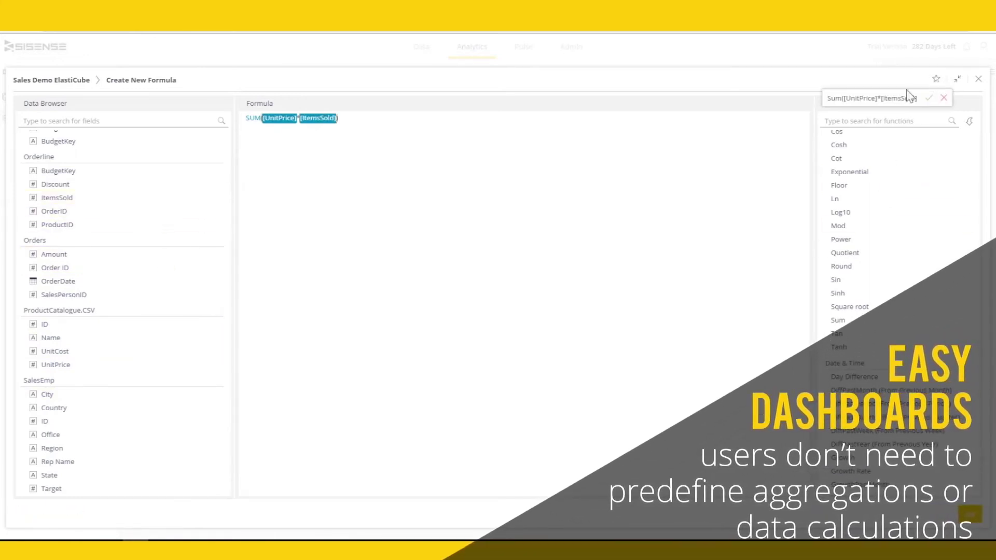
pyautogui.hotkey('ctrl', 'a')
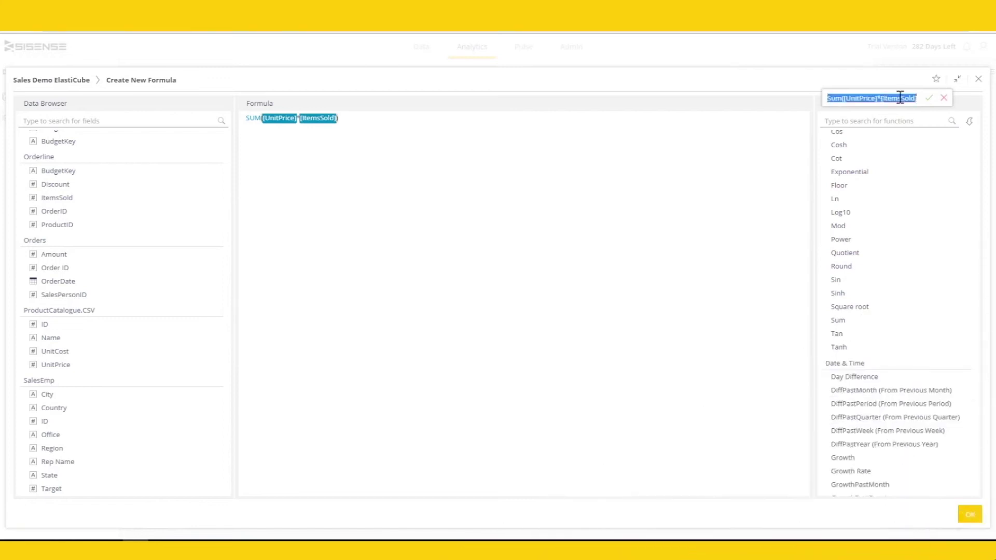
pyautogui.write('Gross Sales')
pyautogui.click(928, 100)
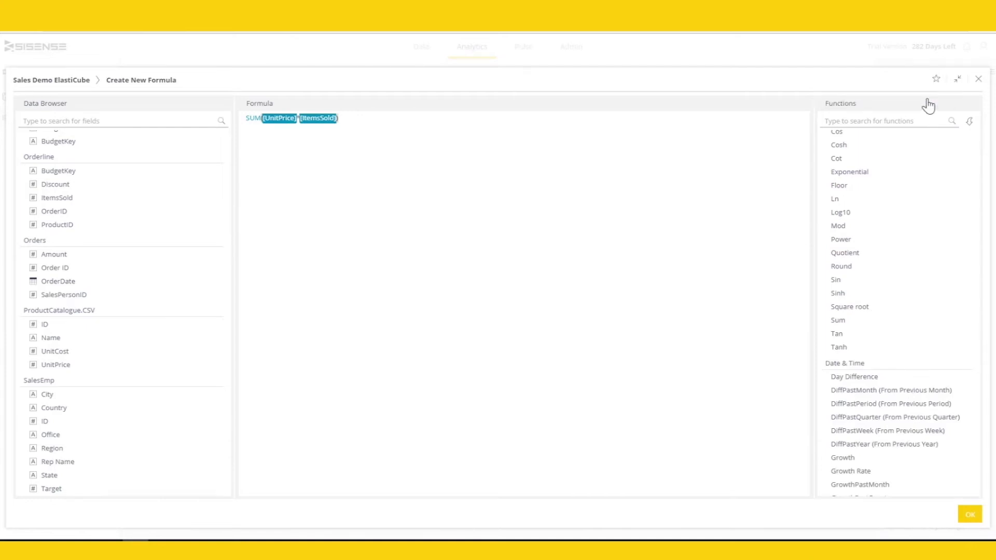
pyautogui.click(969, 514)
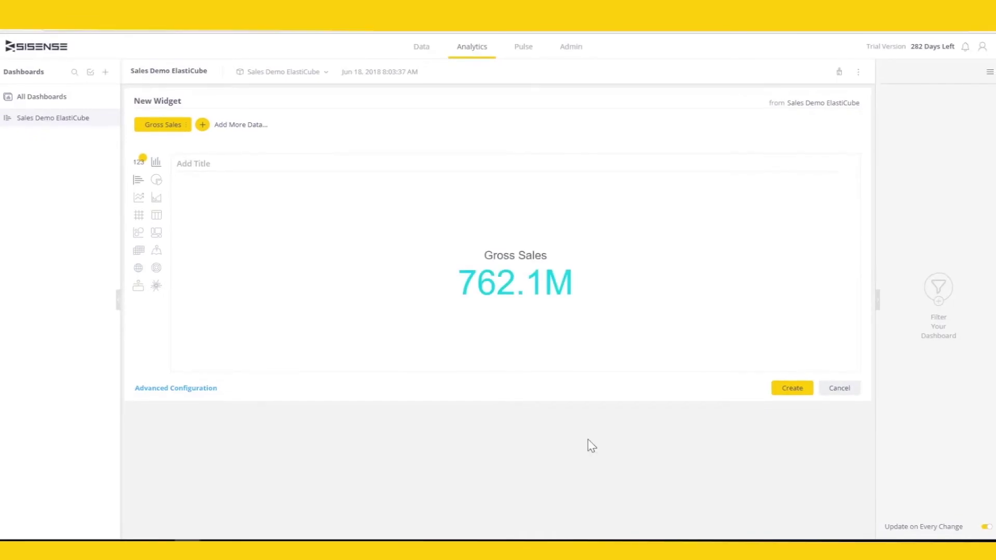
# - Add the Gross Sales indicator to the dashboard and start a new widget valued by Gross Sales
pyautogui.click(786, 392)
pyautogui.click(732, 73)
pyautogui.click(259, 167)
pyautogui.click(341, 224)
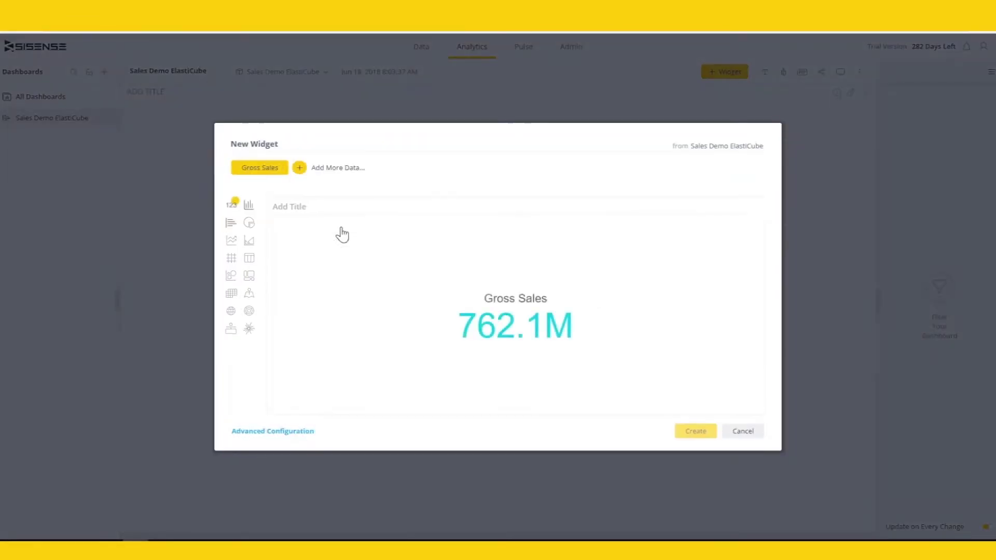
# - Break the widget down by product Name, display it as a pie chart, and add it
pyautogui.click(299, 168)
pyautogui.scroll(-5, 453, 294)
pyautogui.write('product')
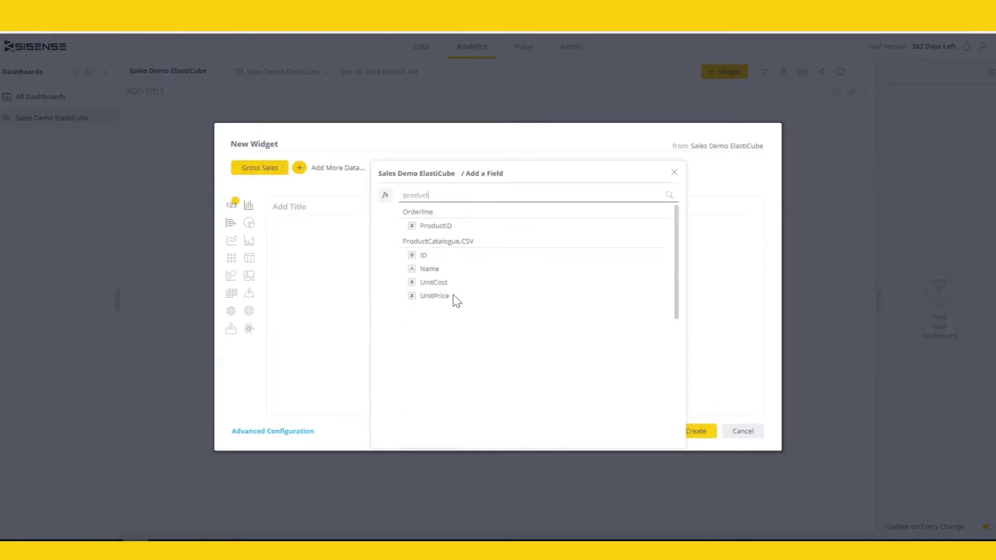
pyautogui.click(443, 268)
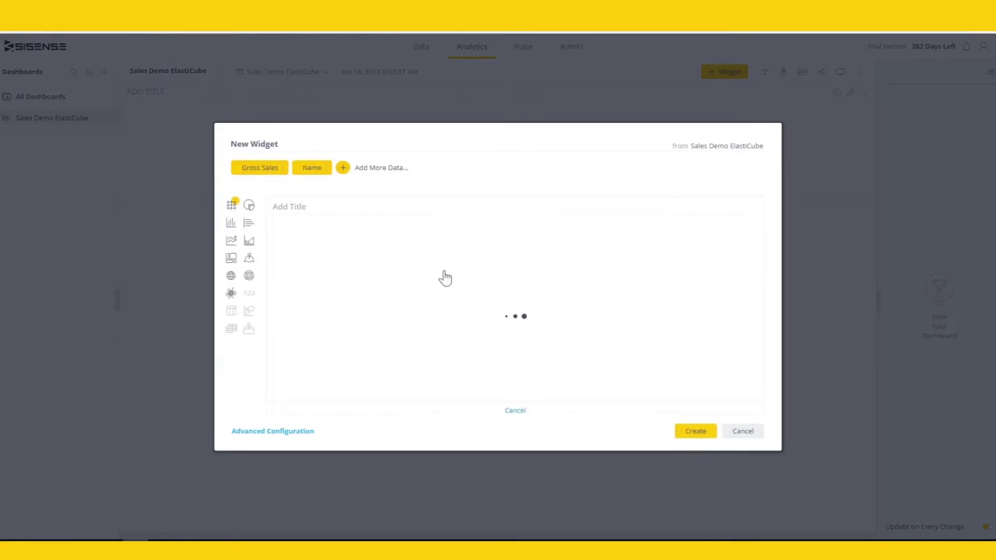
pyautogui.click(249, 206)
pyautogui.click(248, 223)
pyautogui.click(249, 205)
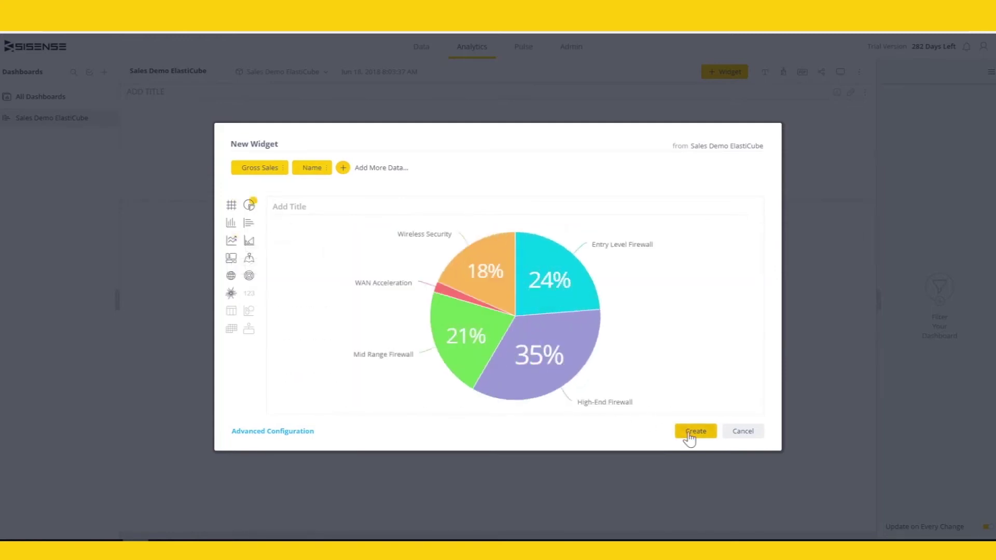
pyautogui.click(695, 431)
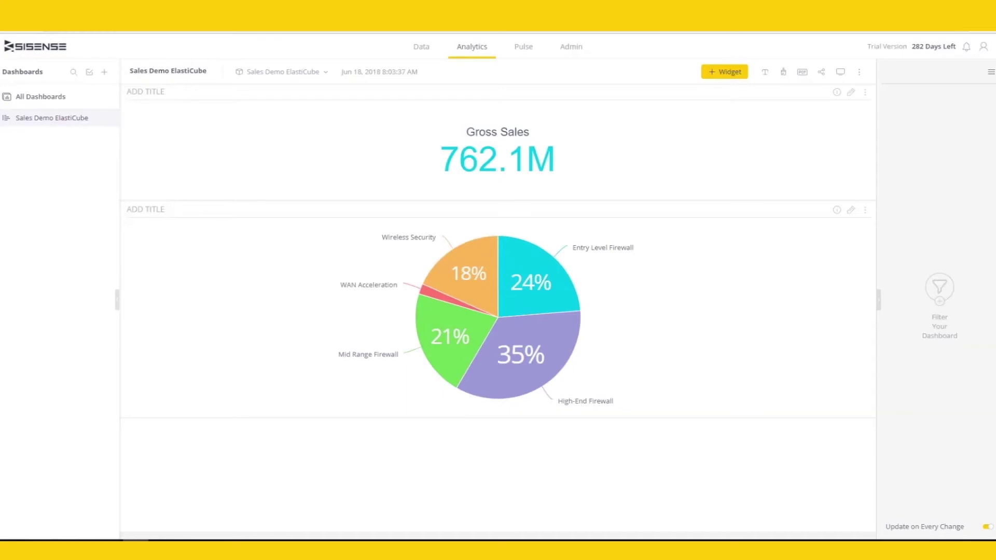
# - Create a new widget of Gross Sales by OrderDate grouped into months
pyautogui.click(726, 75)
pyautogui.click(277, 169)
pyautogui.click(354, 279)
pyautogui.click(343, 168)
pyautogui.scroll(-3, 459, 298)
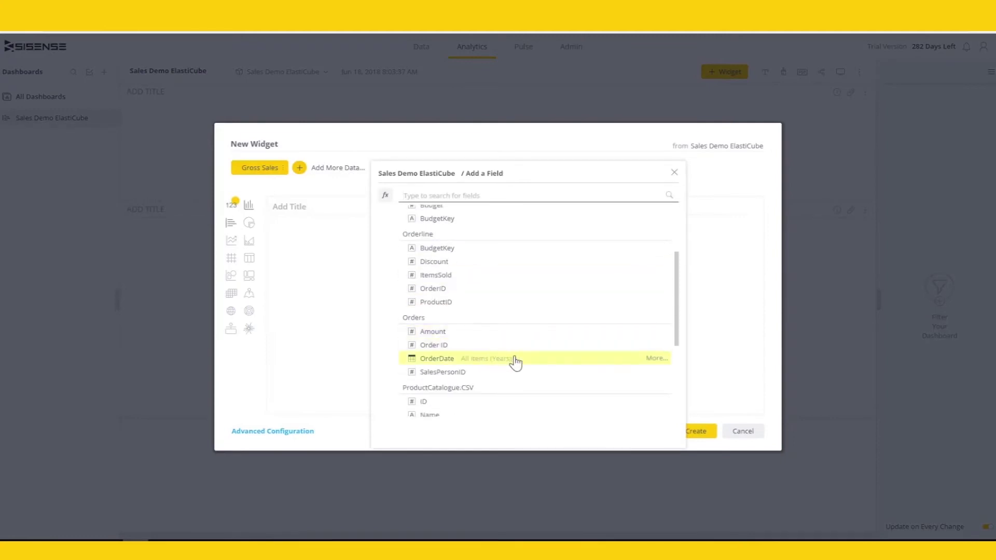
pyautogui.click(655, 359)
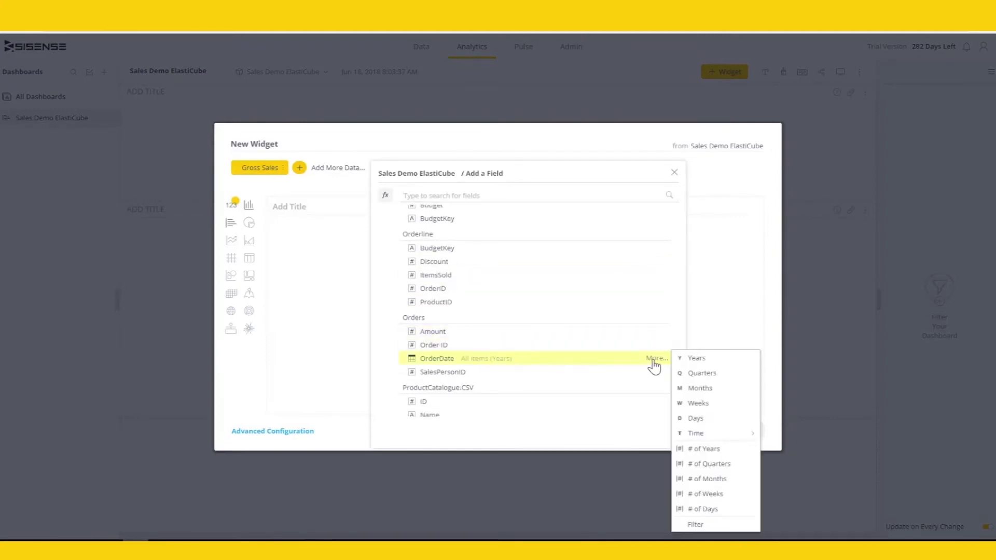
pyautogui.click(698, 390)
# - Add a second Gross Sales series as Growth, shown on the right axis
pyautogui.click(306, 433)
pyautogui.click(105, 153)
pyautogui.click(179, 265)
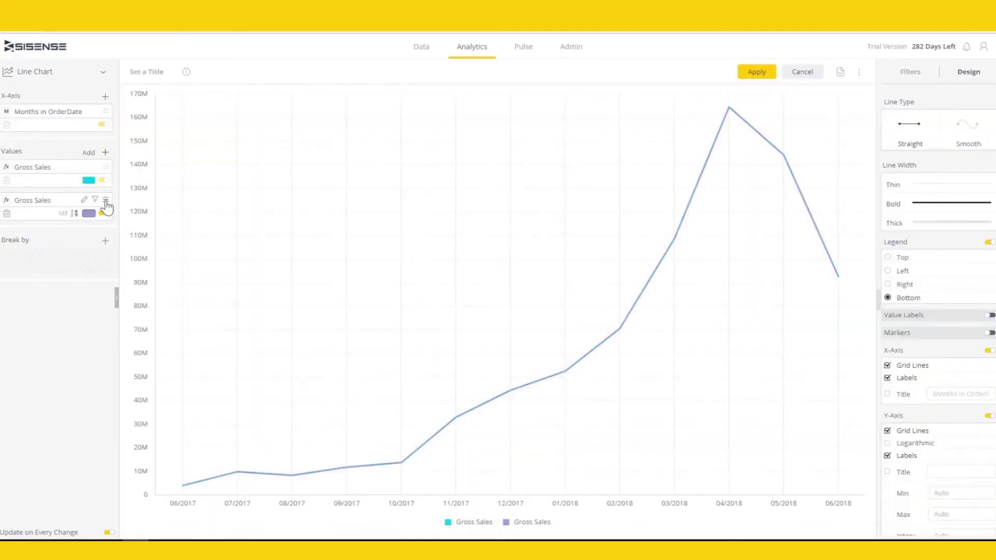
pyautogui.click(106, 202)
pyautogui.moveTo(188, 235)
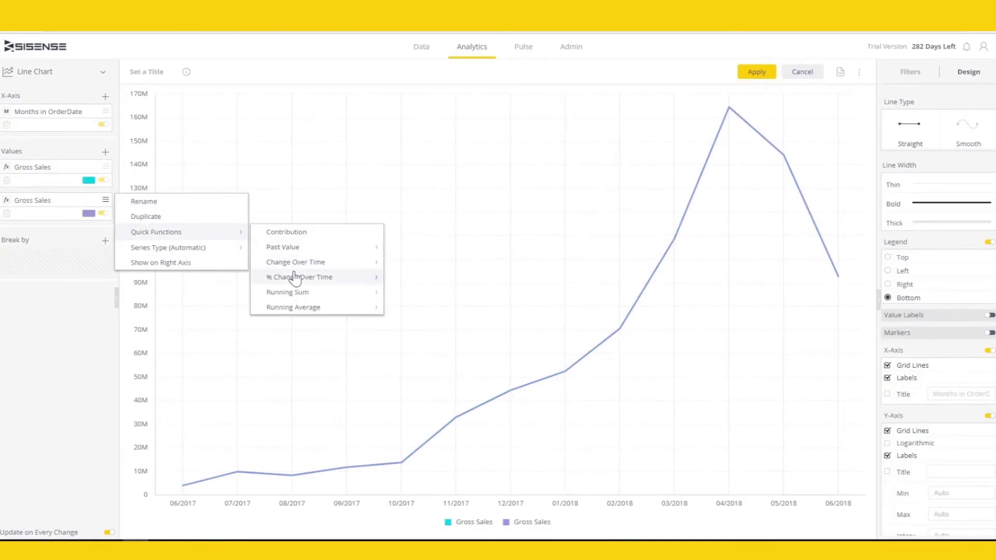
pyautogui.click(453, 282)
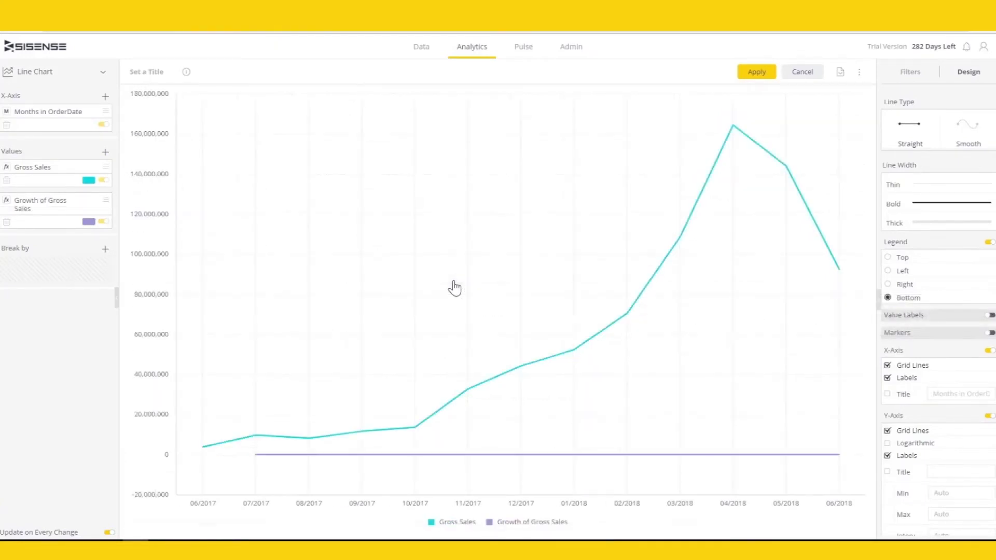
pyautogui.click(106, 202)
pyautogui.click(138, 262)
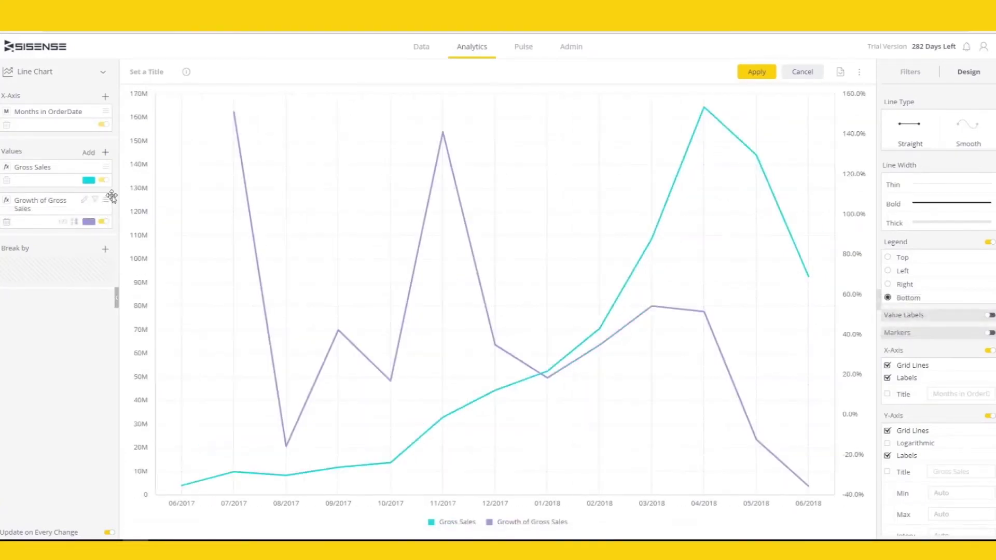
# - Set the Gross Sales series type to Column and add the chart to the dashboard
pyautogui.click(106, 167)
pyautogui.moveTo(147, 216)
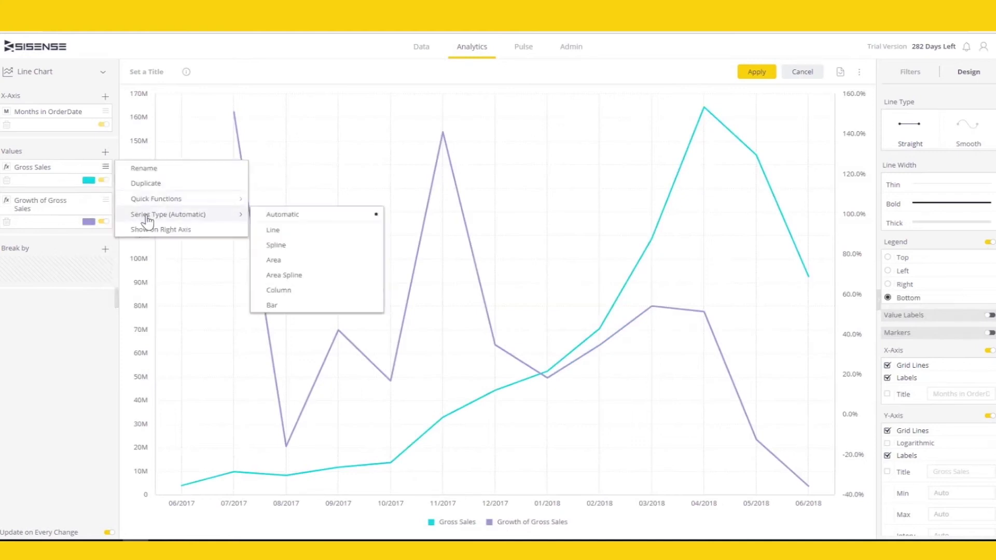
pyautogui.click(309, 290)
pyautogui.click(759, 75)
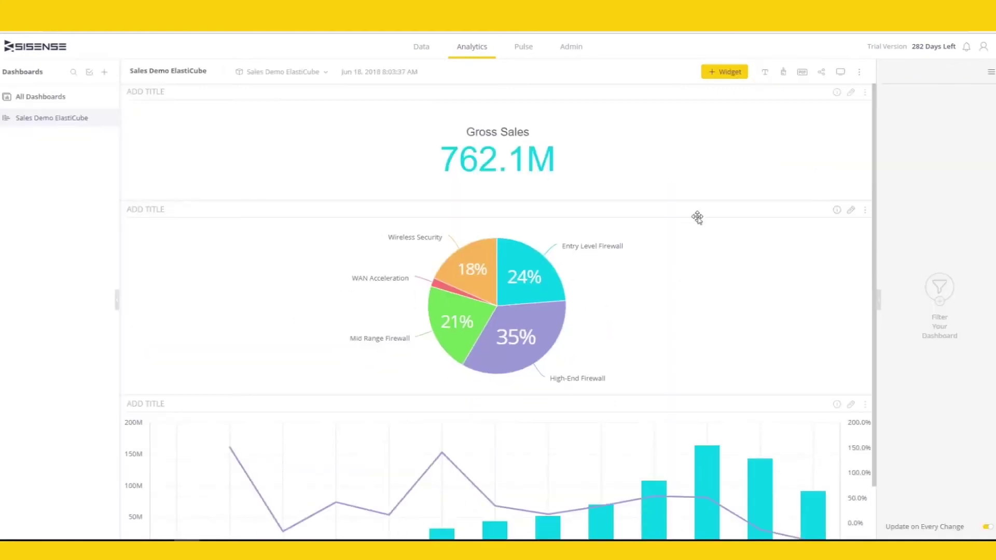
# - Add Rep Name and City filters to the dashboard
pyautogui.click(939, 291)
pyautogui.write('re')
pyautogui.click(649, 337)
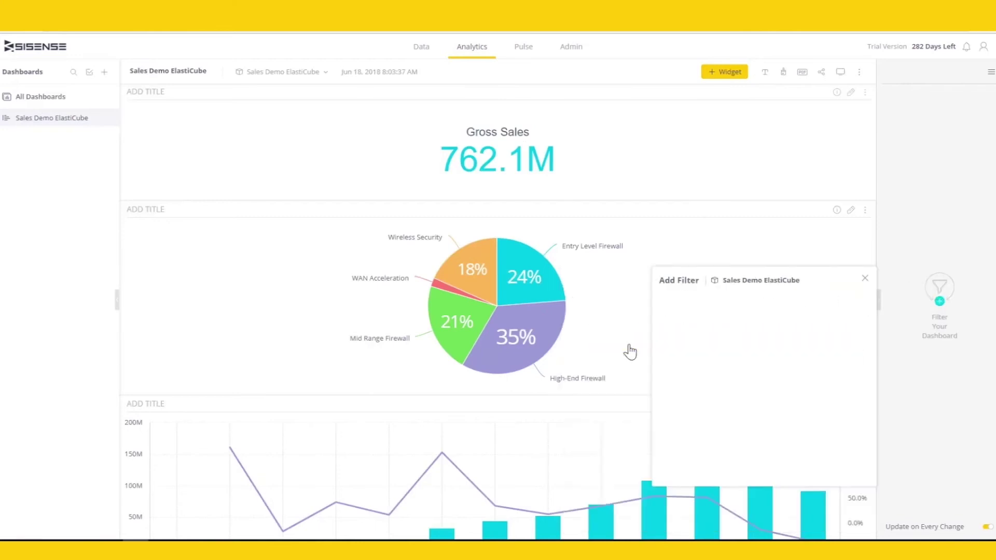
pyautogui.click(858, 475)
pyautogui.click(975, 74)
pyautogui.write('city')
pyautogui.click(615, 133)
pyautogui.click(854, 266)
# - Test a single rep, High-End Firewall and excluding Los Angeles, then reset all filters to include all
pyautogui.click(898, 153)
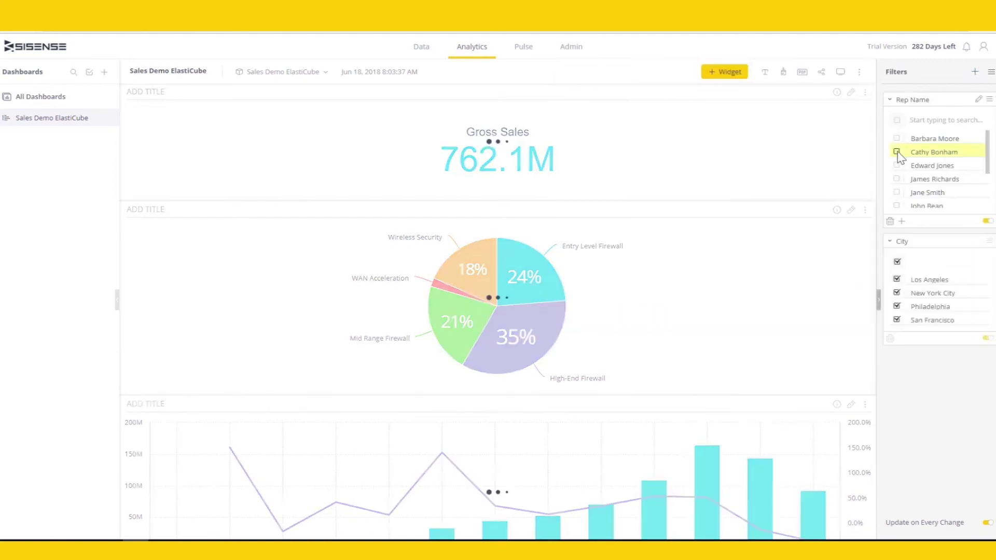
pyautogui.click(529, 336)
pyautogui.click(897, 280)
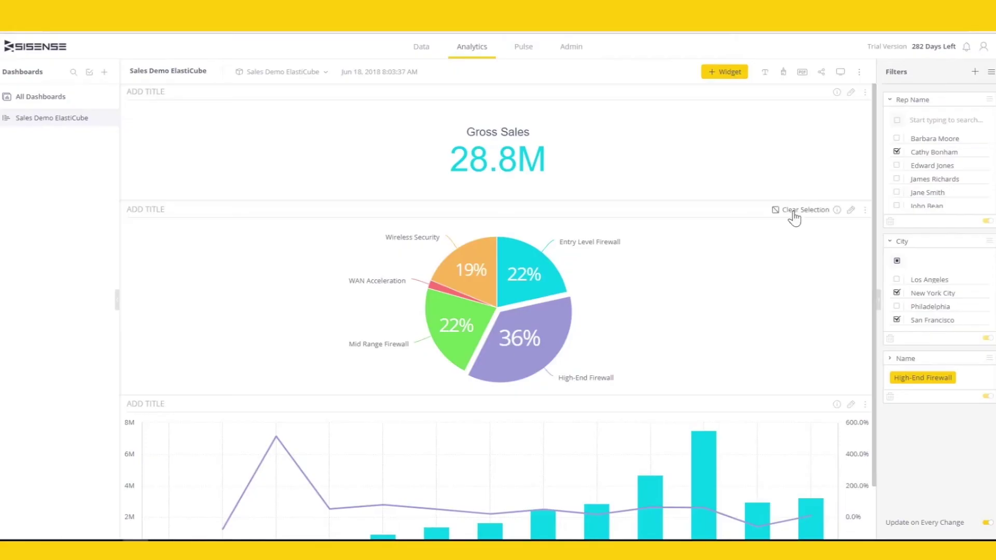
pyautogui.click(792, 210)
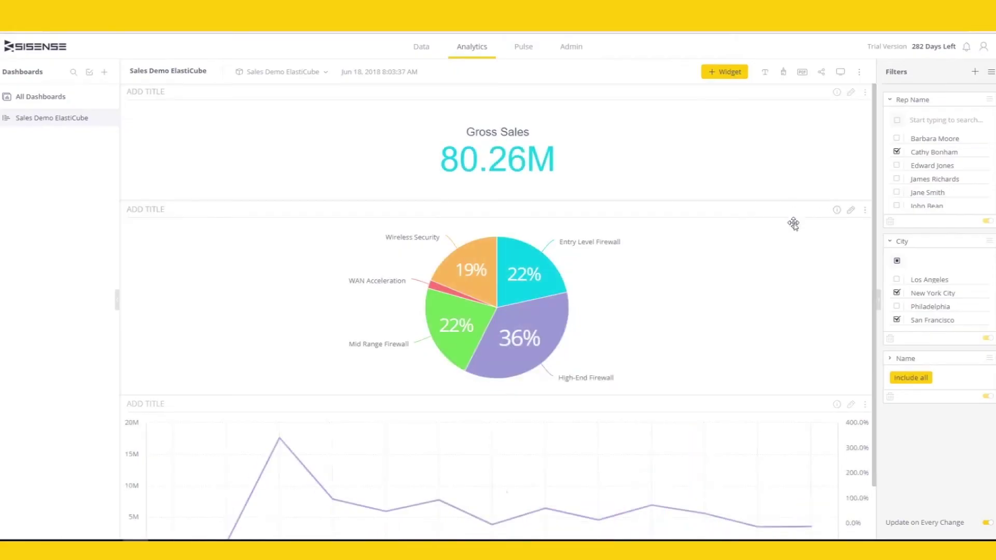
pyautogui.click(897, 120)
pyautogui.click(897, 261)
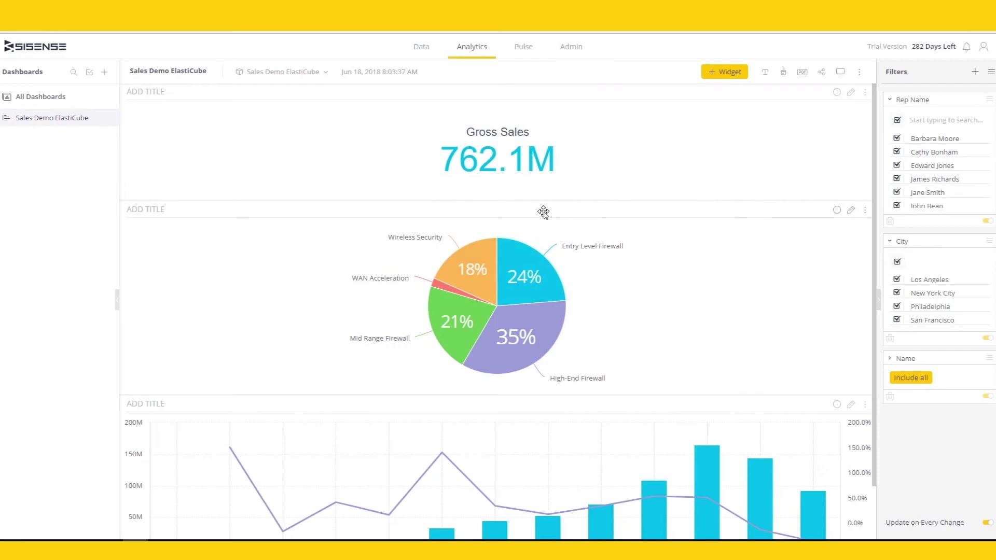
# - Move the sales chart beside the pie chart and shorten that row's height
pyautogui.moveTo(585, 403); pyautogui.dragTo(683, 229)
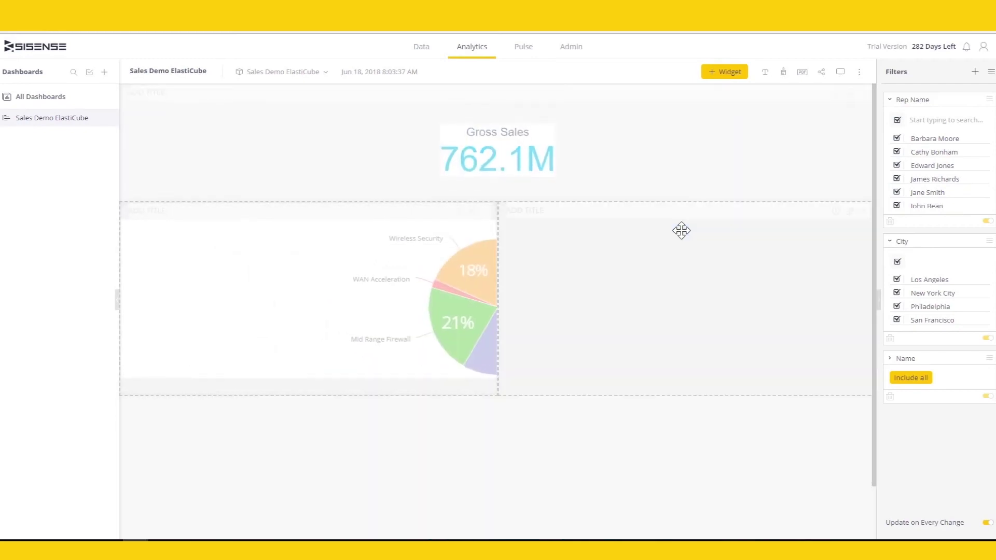
pyautogui.moveTo(588, 395); pyautogui.dragTo(588, 372)
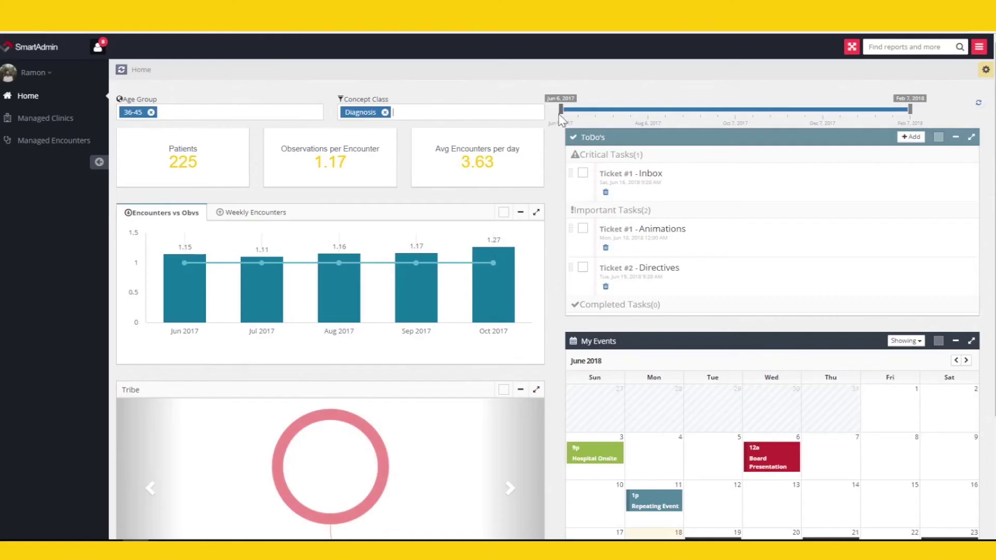
# - Move the dashboard's date-range start from June 2017 to early August 2017
pyautogui.moveTo(584, 110); pyautogui.dragTo(646, 109)
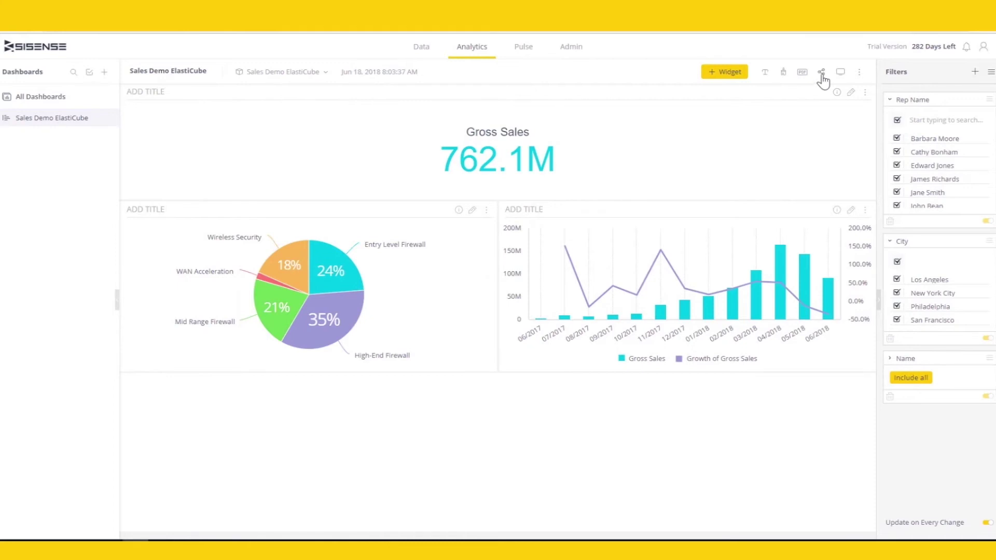
# - Share the dashboard with the searched user, keep the Every day report frequency, and save
pyautogui.click(821, 73)
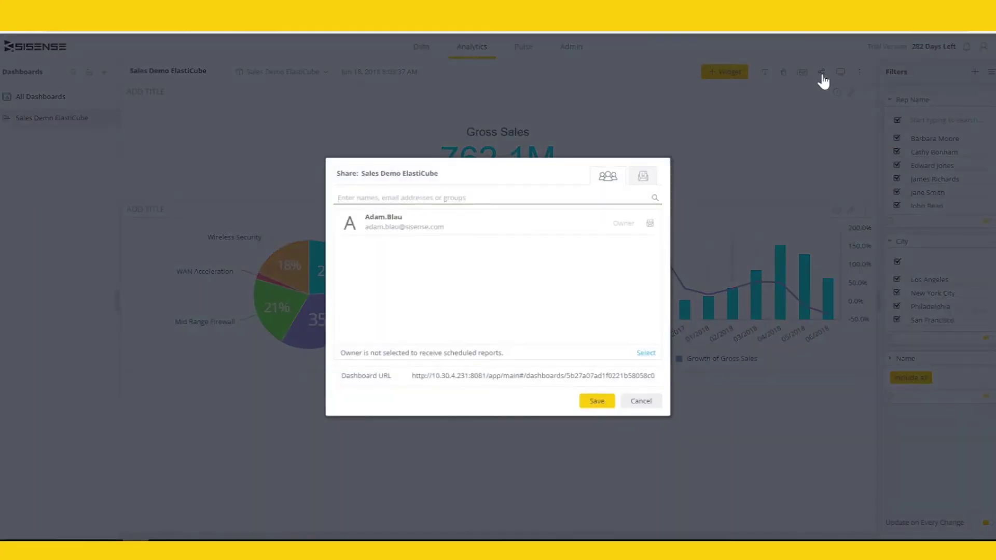
pyautogui.write('nata')
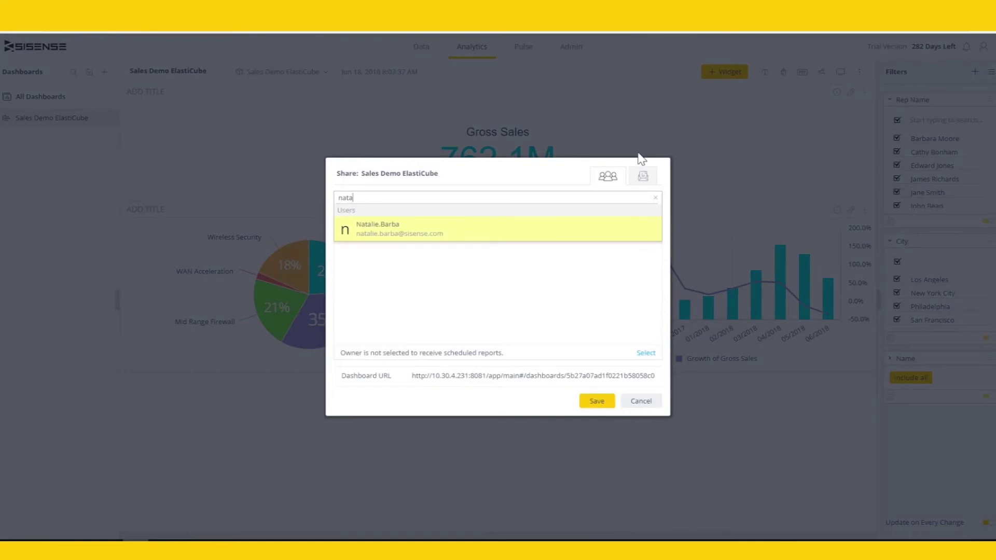
pyautogui.click(473, 241)
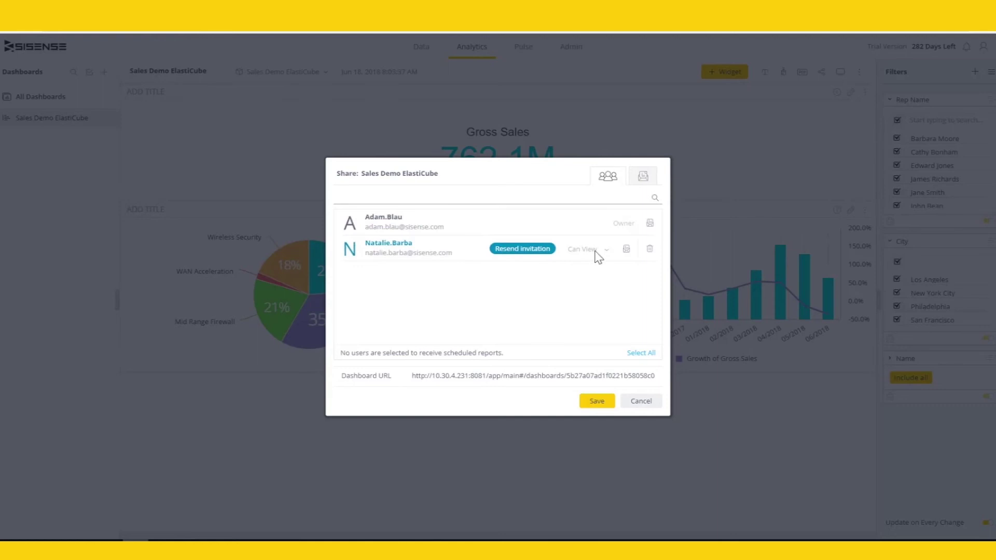
pyautogui.click(646, 177)
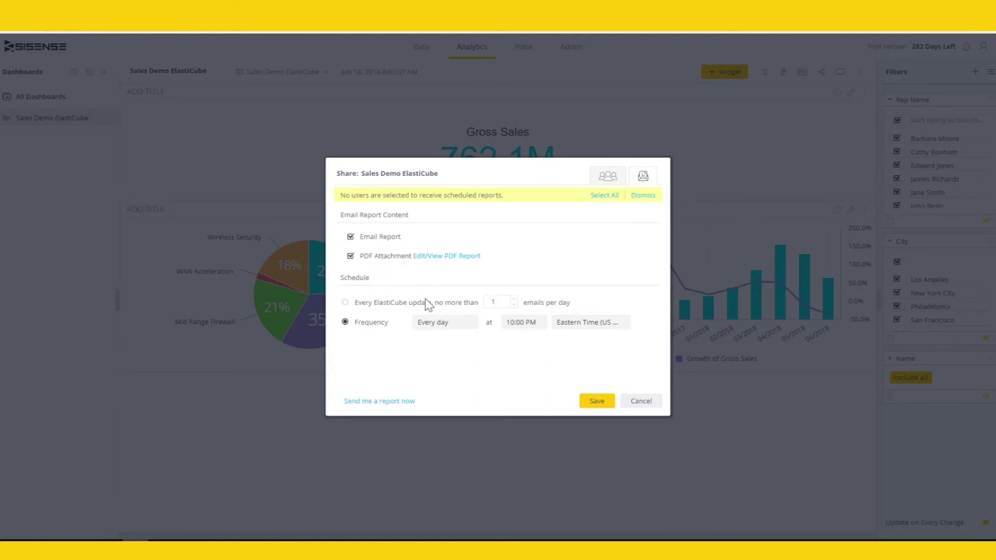
pyautogui.click(460, 331)
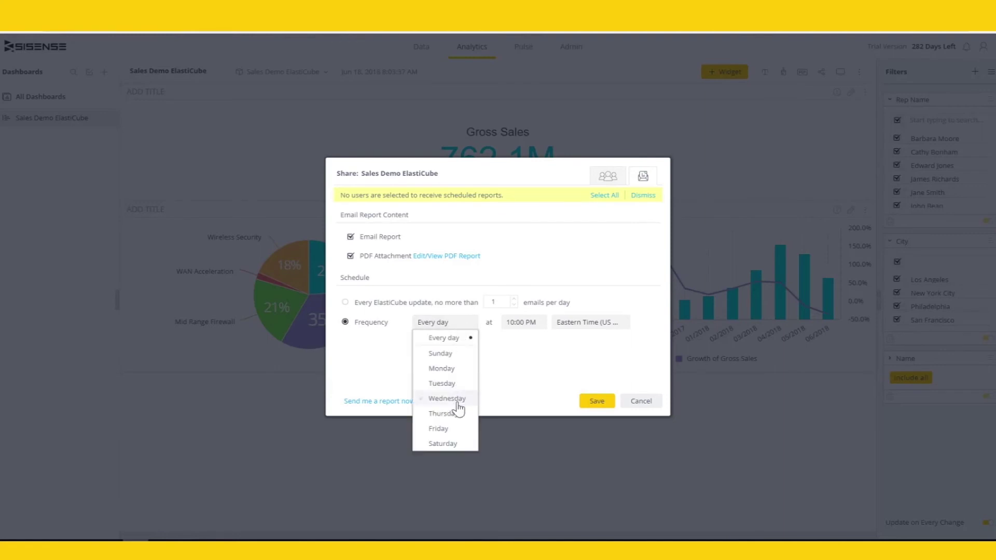
pyautogui.click(581, 360)
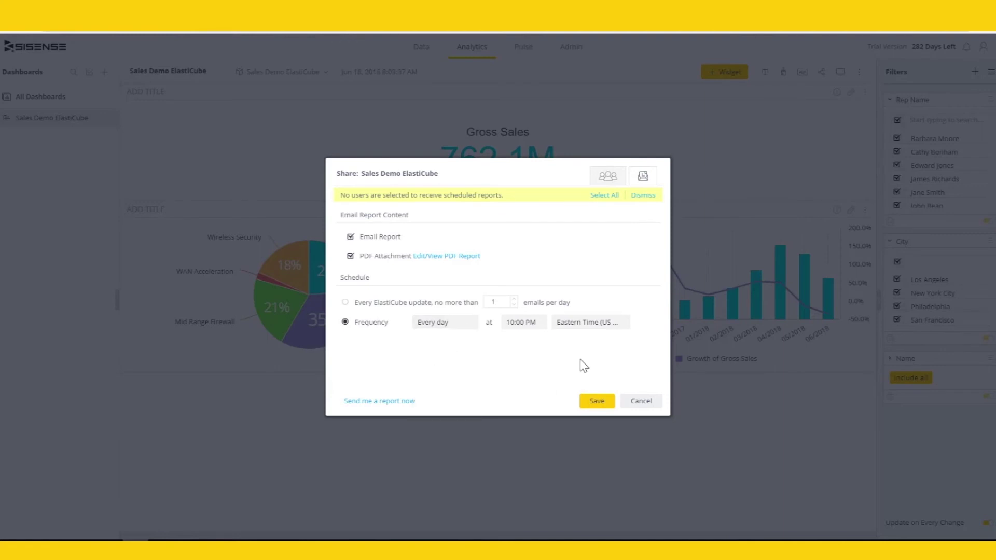
pyautogui.click(595, 401)
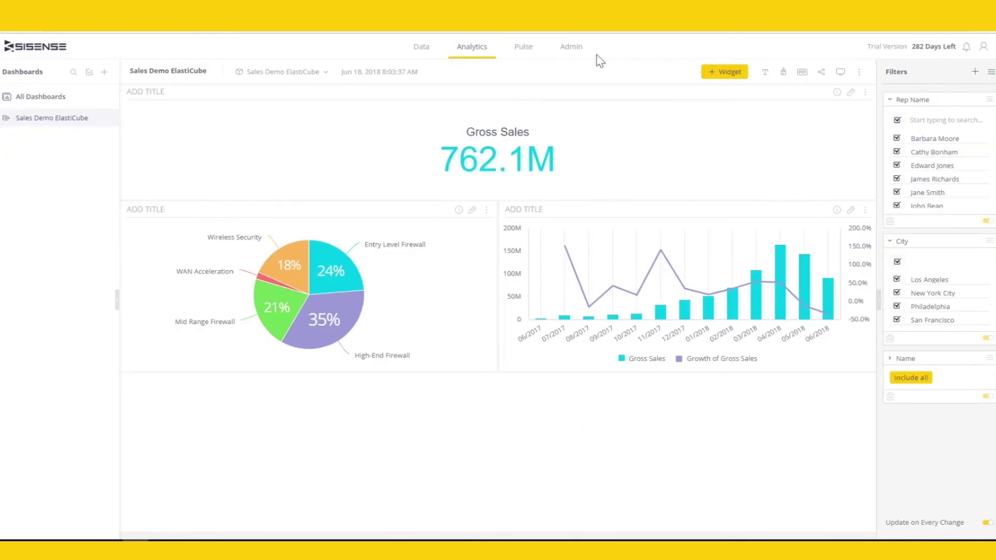
pyautogui.click(571, 48)
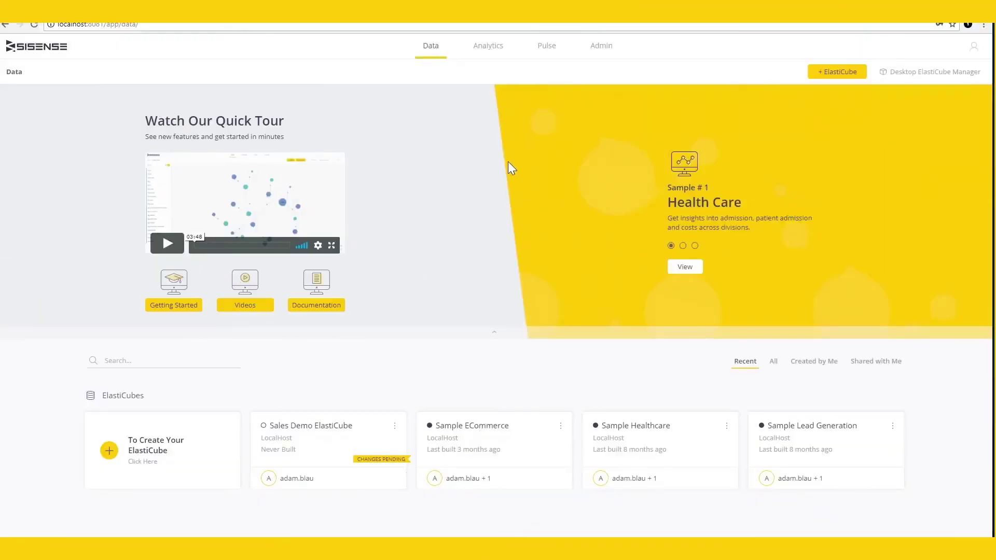
# - Browse the ElastiCube list with the All, Created by me and Shared with me filters
pyautogui.click(773, 364)
pyautogui.click(802, 368)
pyautogui.click(875, 366)
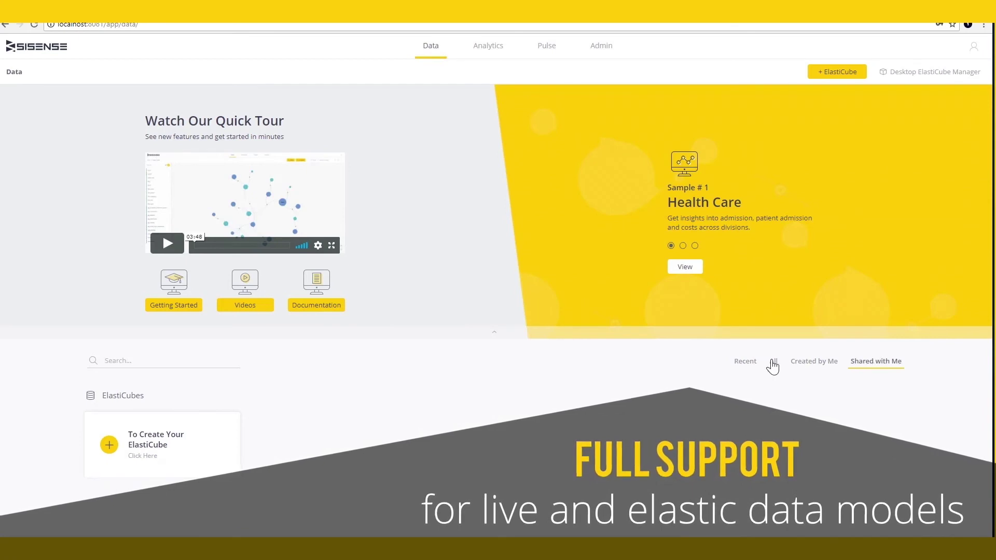
pyautogui.click(772, 363)
pyautogui.click(560, 426)
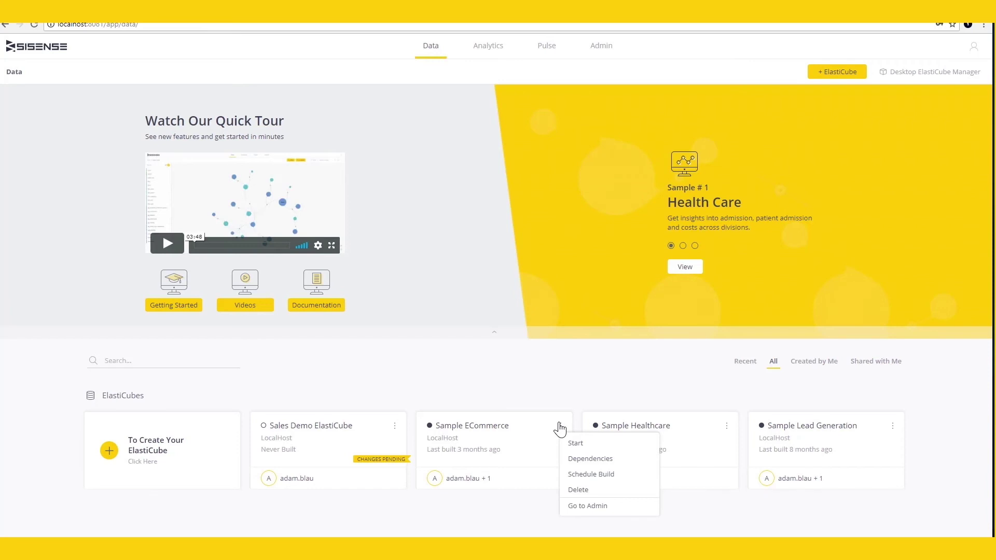
pyautogui.click(565, 398)
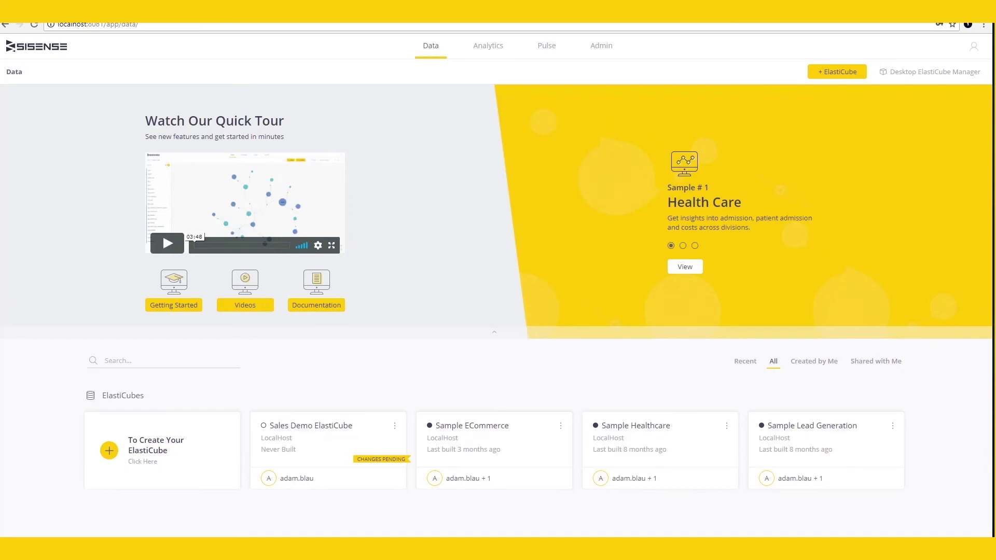
# - Create a new ElastiCube named 'Sales Demo ElastiCube' and start adding data to it
pyautogui.click(836, 72)
pyautogui.write('Sales Demo')
pyautogui.write(' ElastiCube')
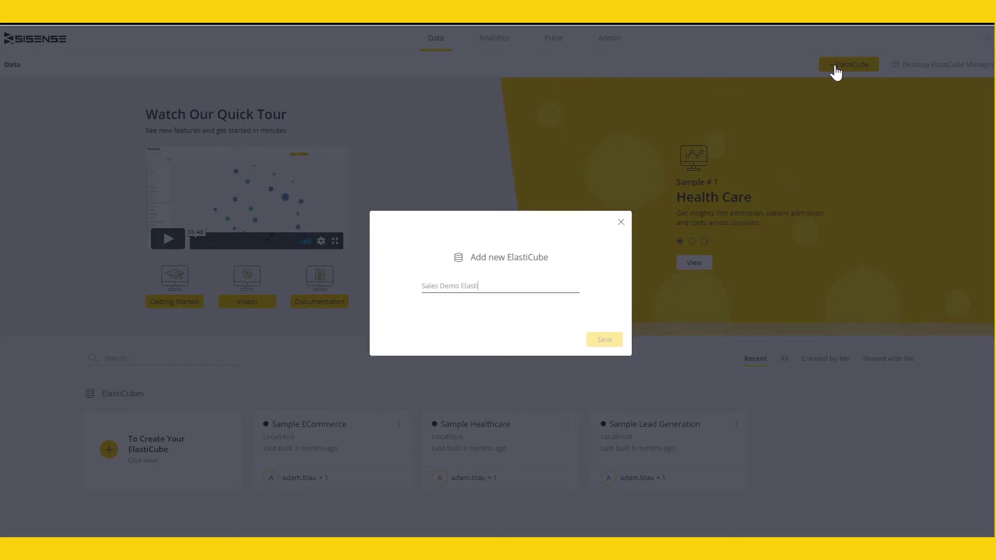
pyautogui.press('Return')
pyautogui.click(812, 75)
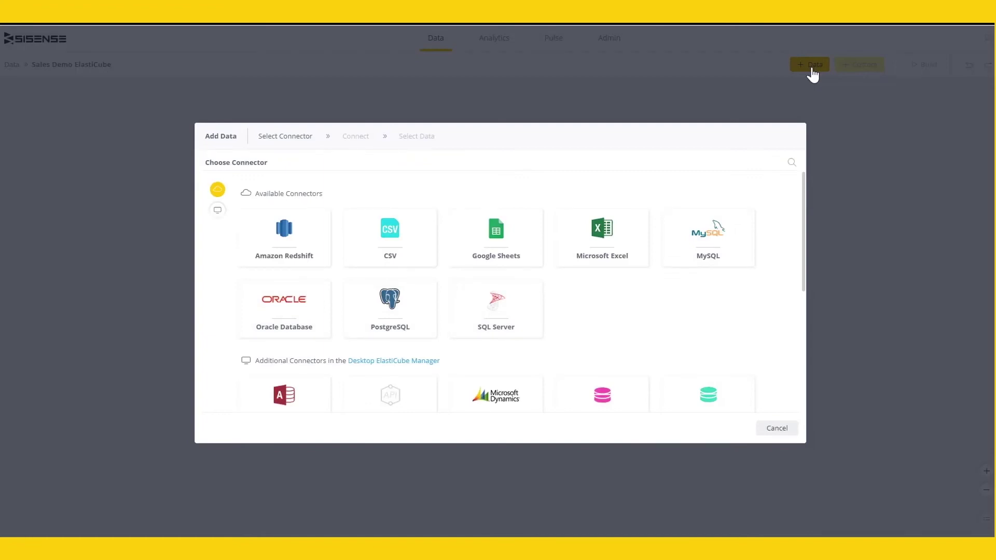
# - Connect to SQL Server as the data source using the demo account credentials
pyautogui.click(507, 306)
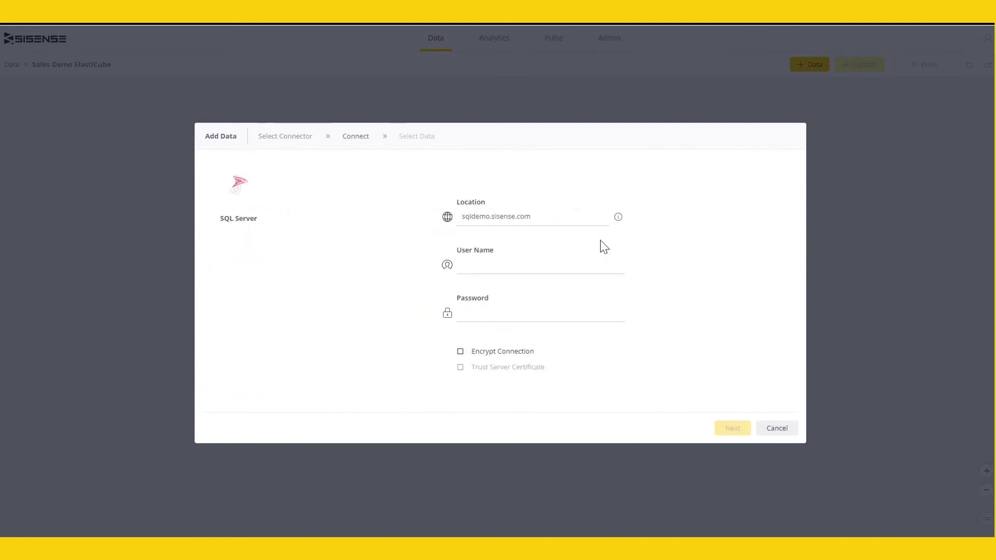
pyautogui.click(585, 270)
pyautogui.write('demoscript')
pyautogui.press('Tab')
pyautogui.write('demoscript')
pyautogui.click(731, 431)
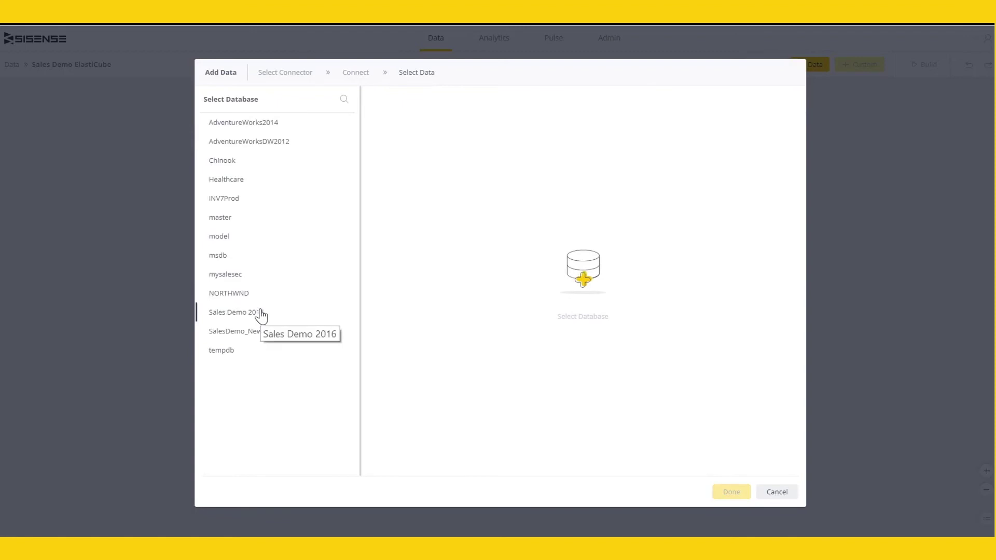
# - Add the orderline, Orders and SalesEmp tables from SalesDemo_New to the model
pyautogui.click(260, 334)
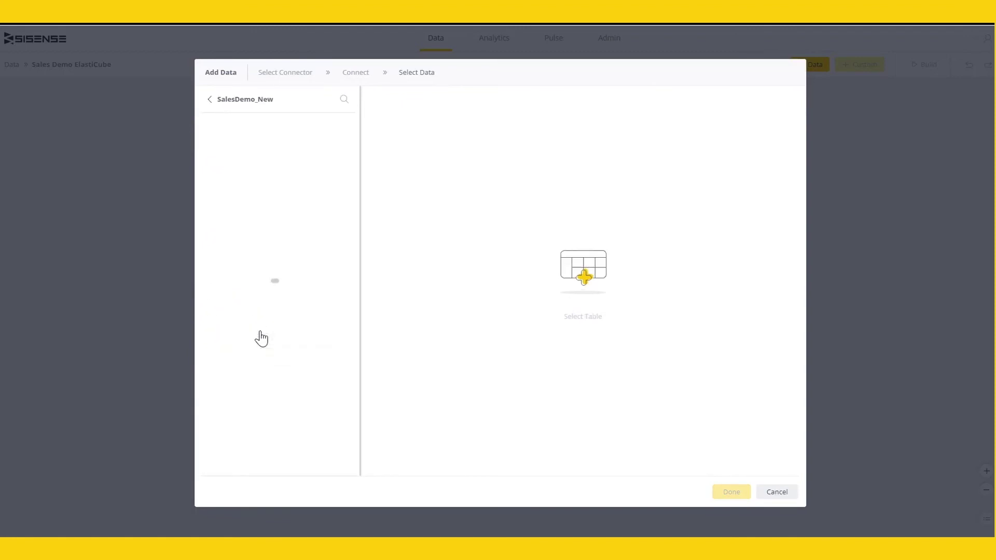
pyautogui.click(207, 141)
pyautogui.click(207, 179)
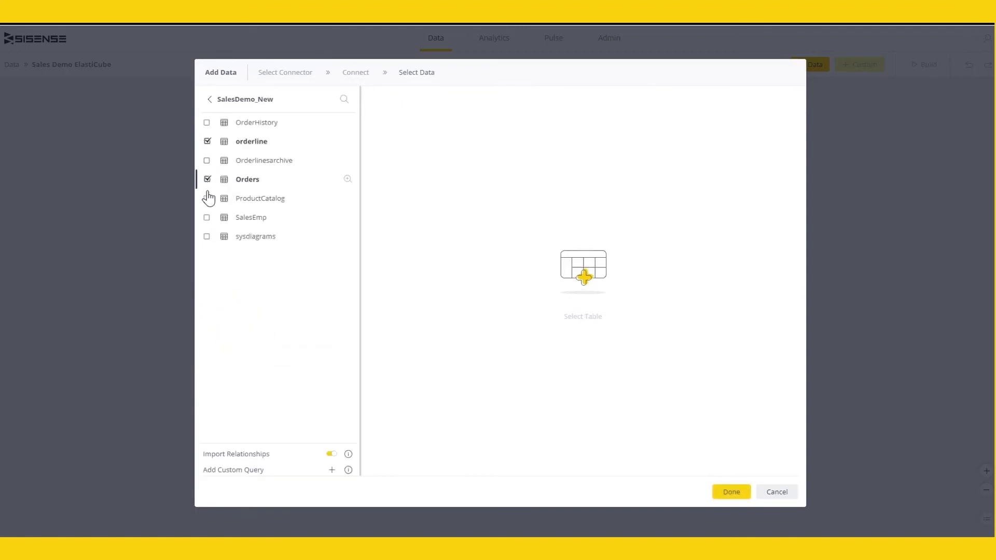
pyautogui.click(206, 218)
pyautogui.click(347, 217)
pyautogui.hscroll(5, 767, 311)
pyautogui.hscroll(-5, 779, 311)
pyautogui.click(731, 491)
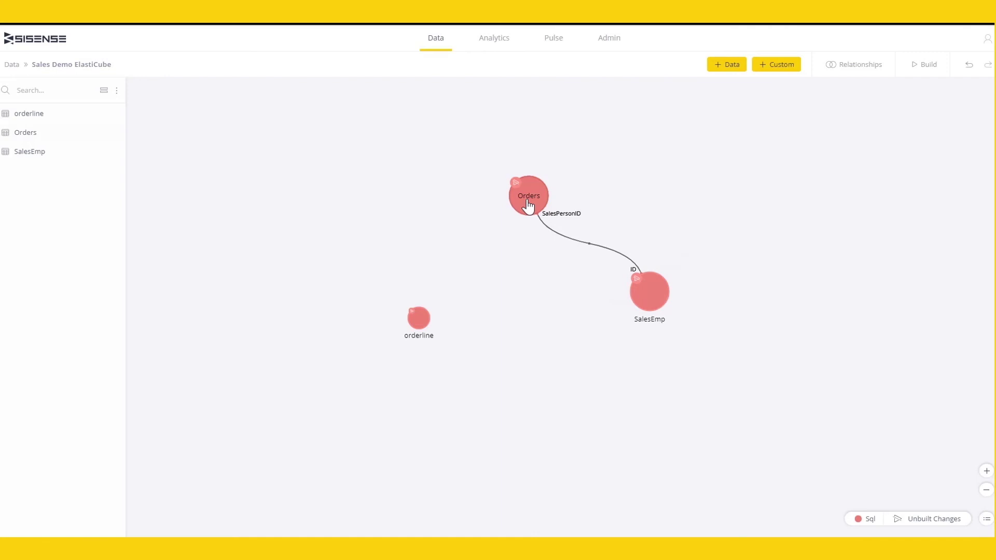
# - Inspect the Orders table's columns and the SalesPersonID column options
pyautogui.moveTo(528, 206)
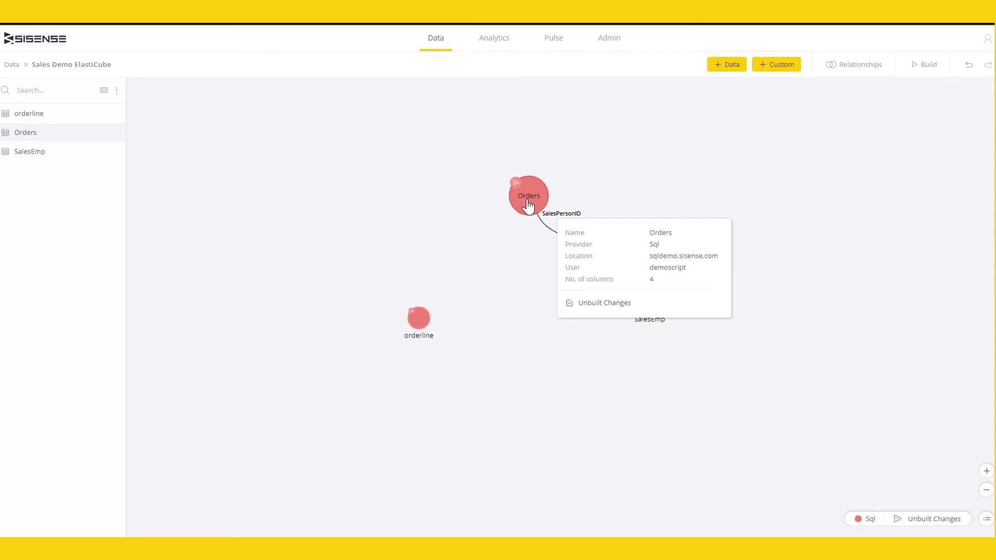
pyautogui.click(528, 205)
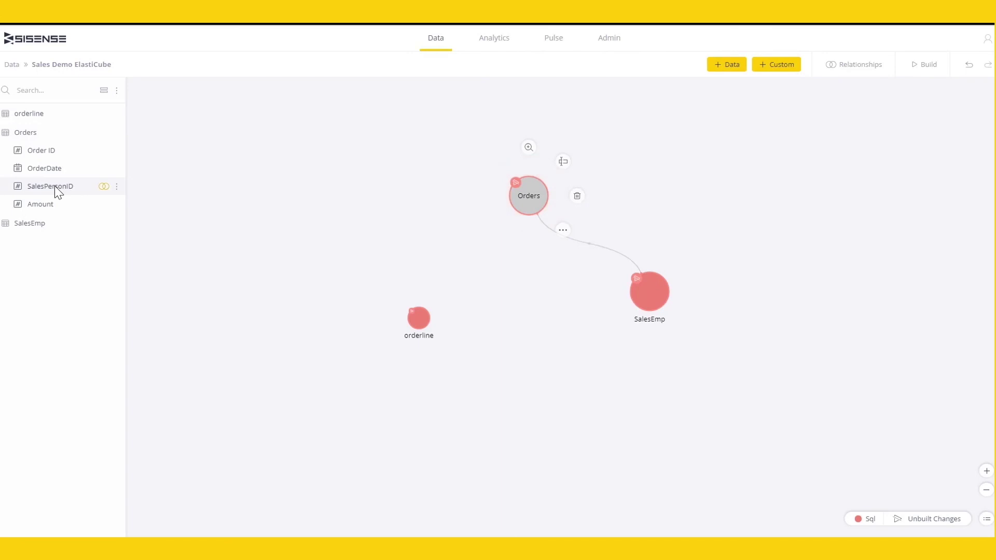
pyautogui.moveTo(54, 185)
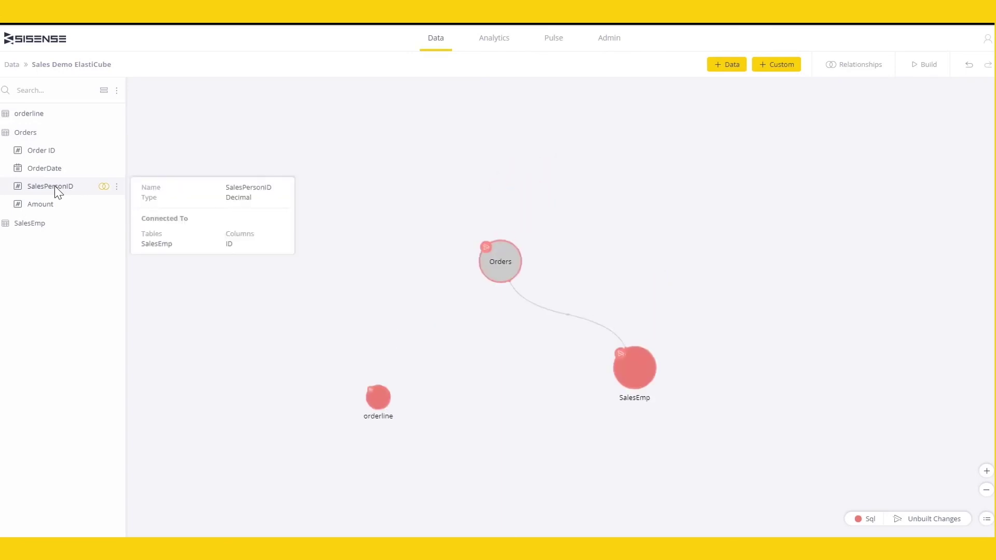
pyautogui.click(117, 187)
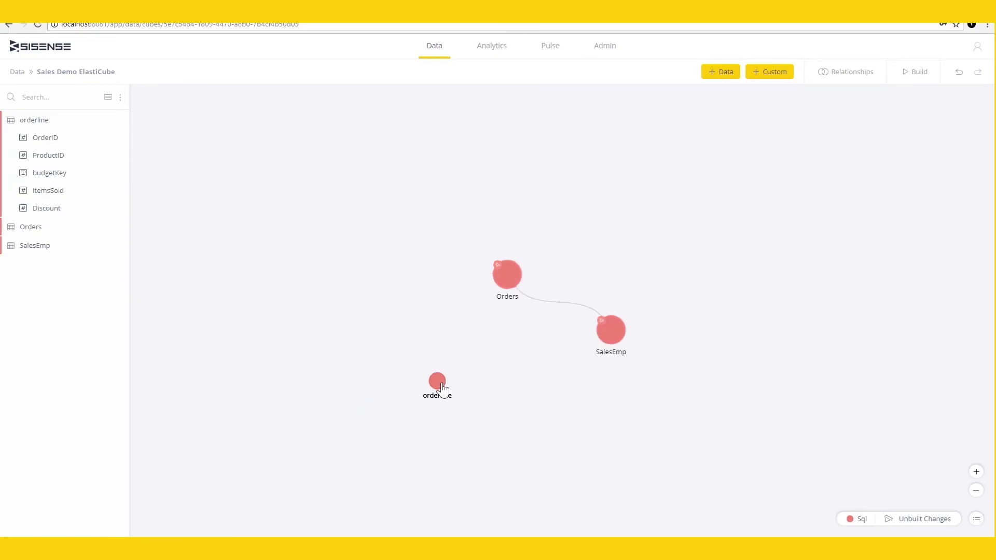
# - Relate orderline.OrderID to Orders.Order ID, then bring up the Add Data connectors
pyautogui.moveTo(440, 384); pyautogui.dragTo(503, 285)
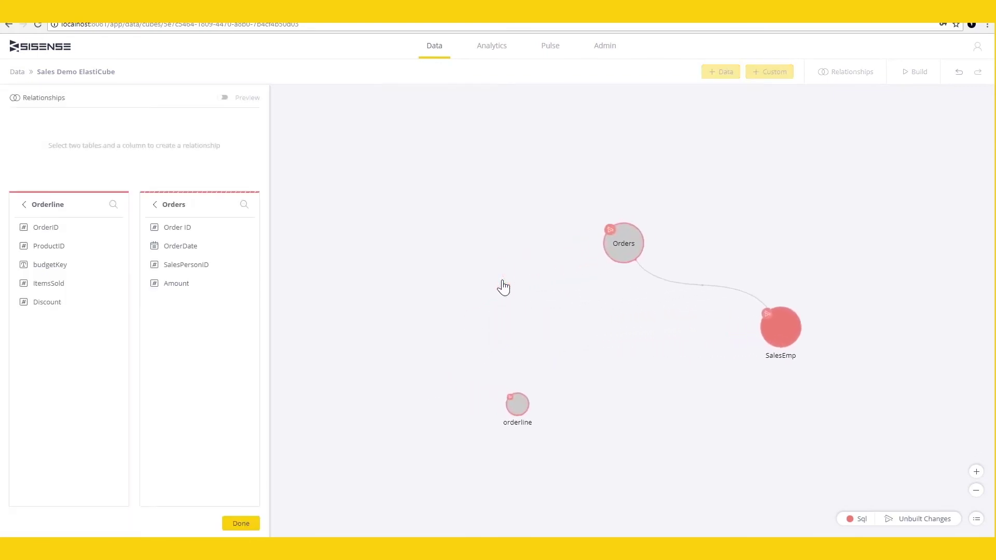
pyautogui.click(57, 230)
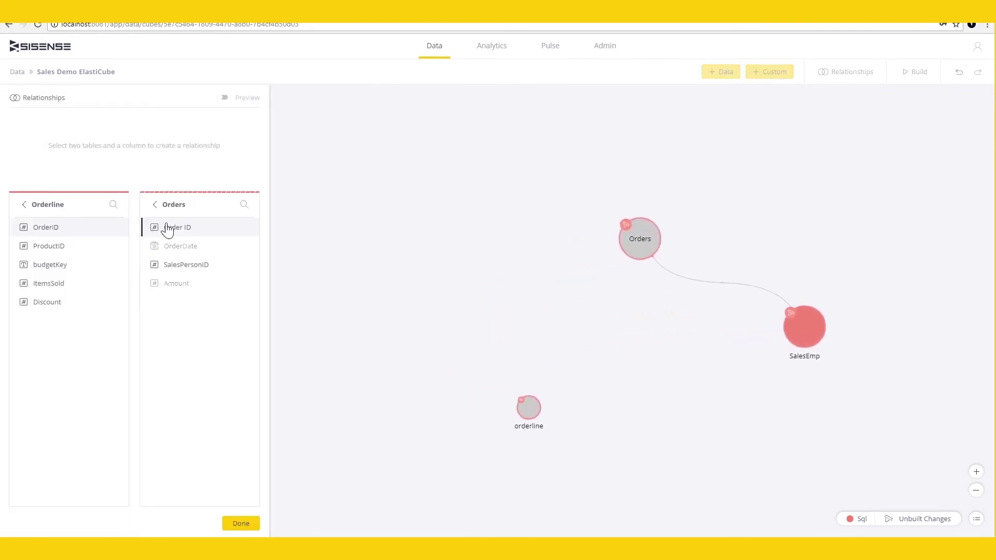
pyautogui.click(182, 230)
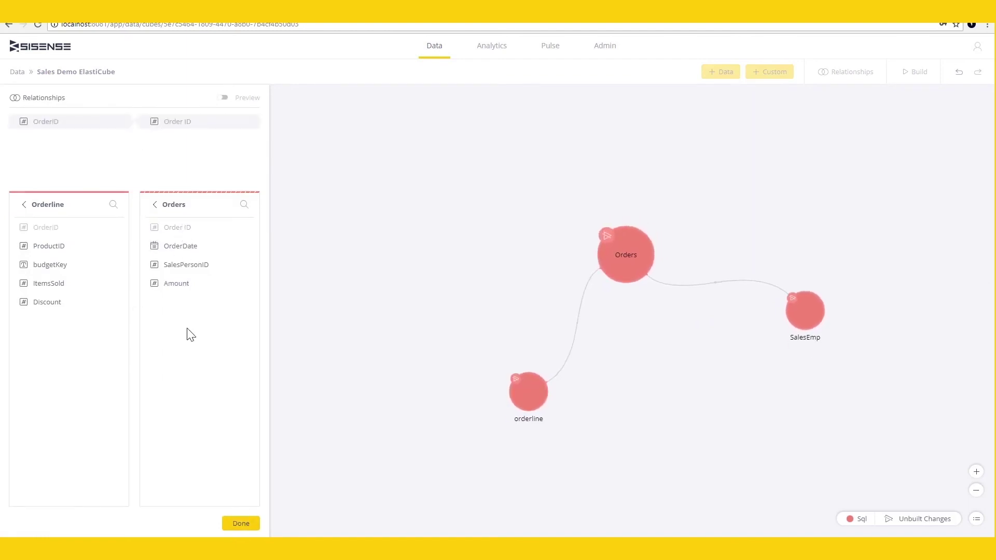
pyautogui.click(238, 525)
pyautogui.click(733, 67)
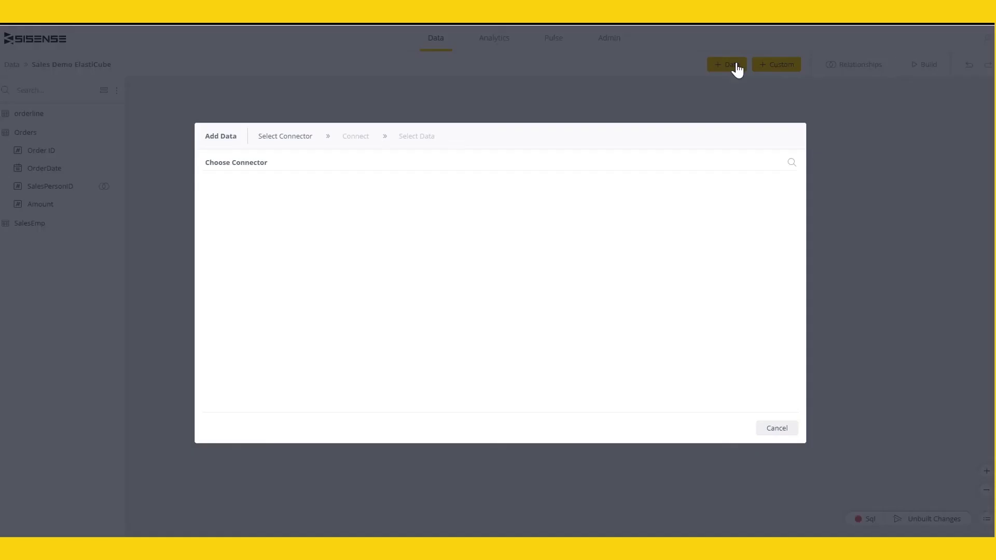
# - Add the Marketing budget Google Sheet to the cube and upload ProductCatalogue.csv
pyautogui.click(495, 353)
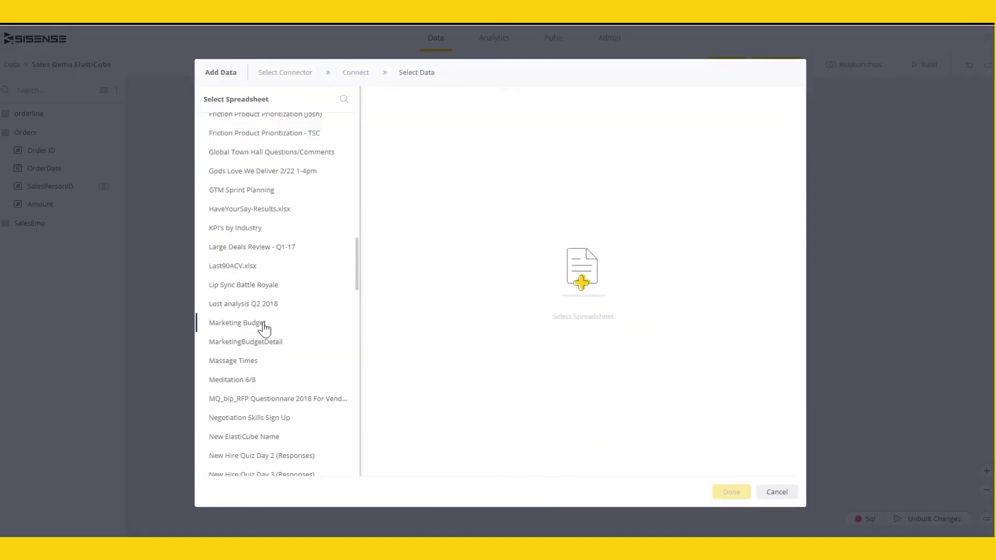
pyautogui.click(263, 327)
pyautogui.click(208, 123)
pyautogui.click(347, 125)
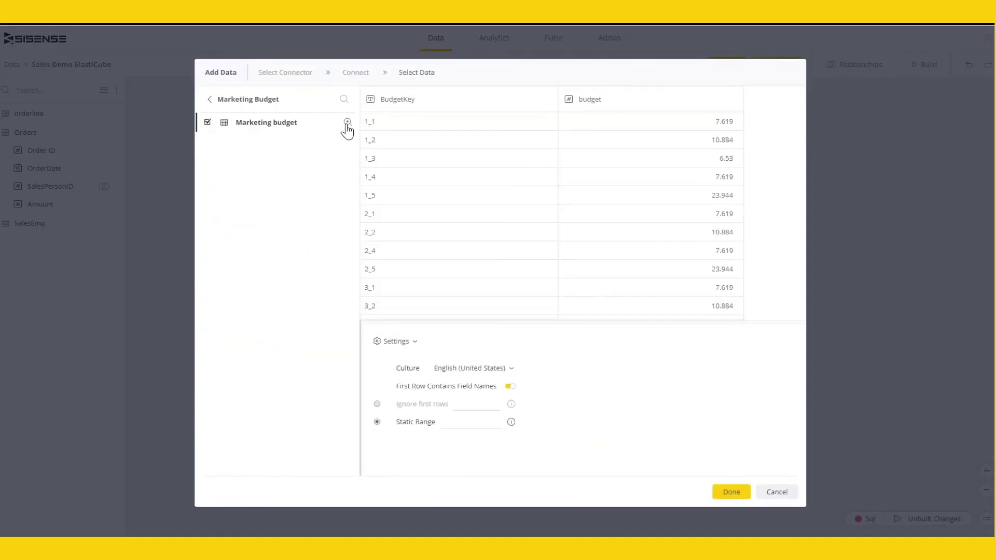
pyautogui.click(731, 493)
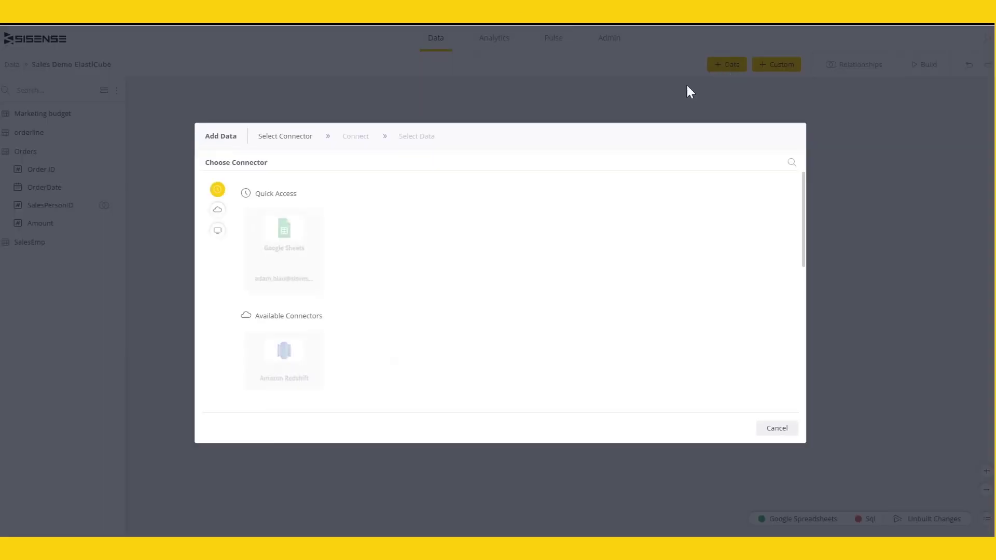
pyautogui.scroll(-1, 532, 256)
pyautogui.click(400, 311)
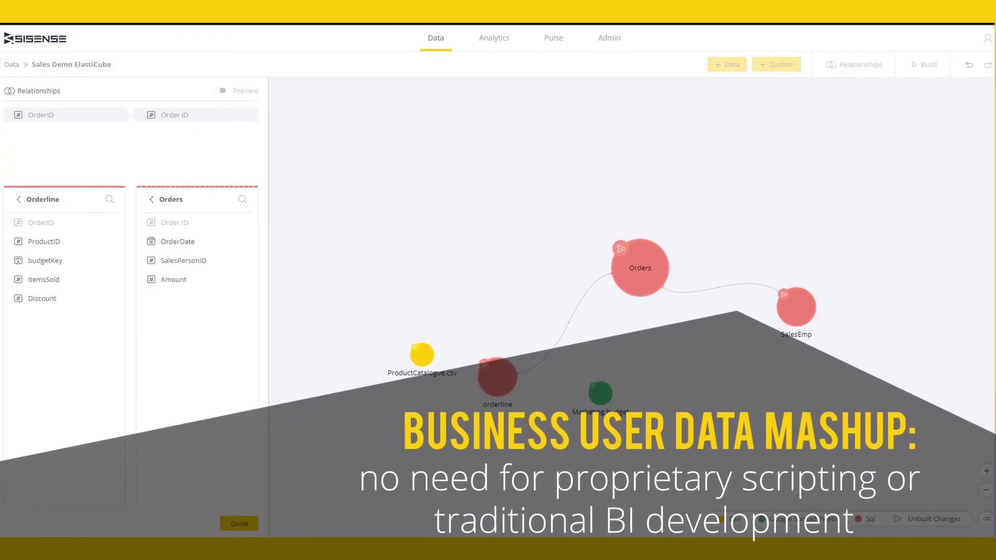
# - Link Marketing budget's BudgetKey to orderline's budgetKey
pyautogui.click(600, 393)
pyautogui.click(513, 387)
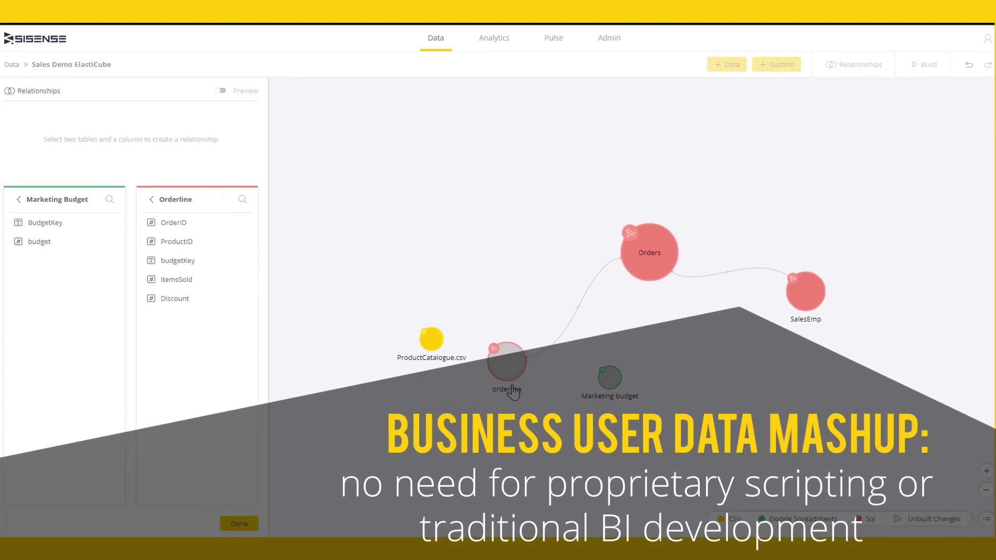
pyautogui.click(67, 228)
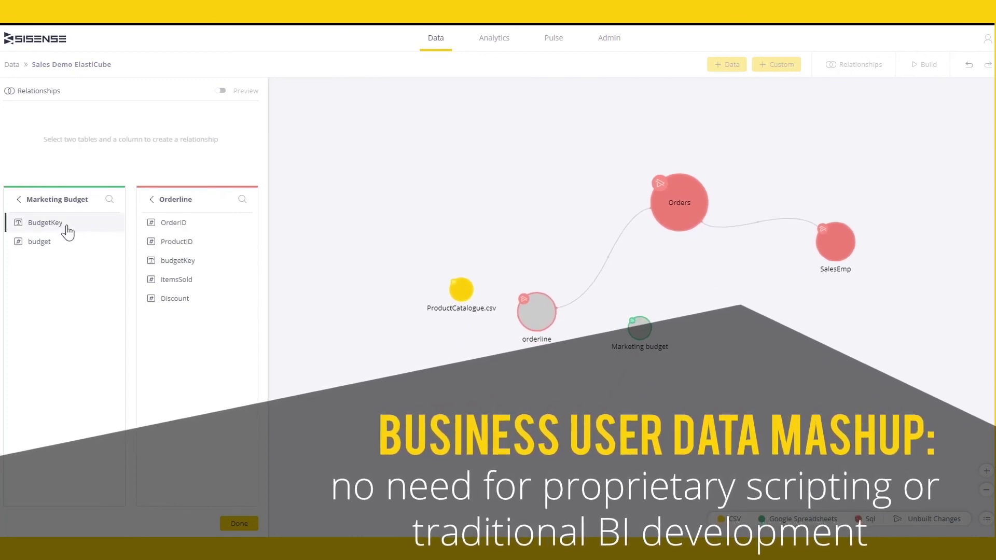
pyautogui.click(173, 263)
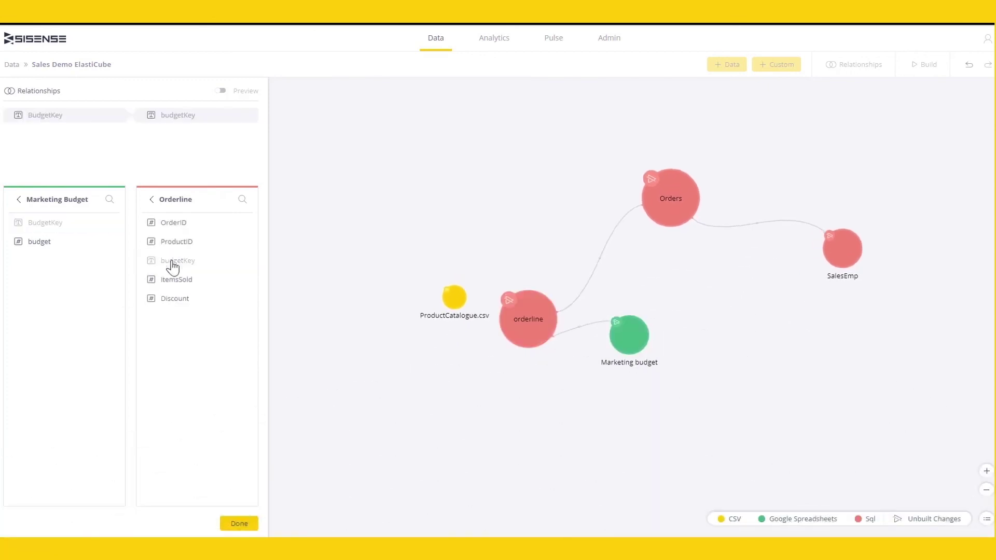
# - Link ProductCatalogue.csv's ID to orderline's ProductID and finish the relationships
pyautogui.click(19, 200)
pyautogui.click(51, 286)
pyautogui.click(49, 224)
pyautogui.click(197, 248)
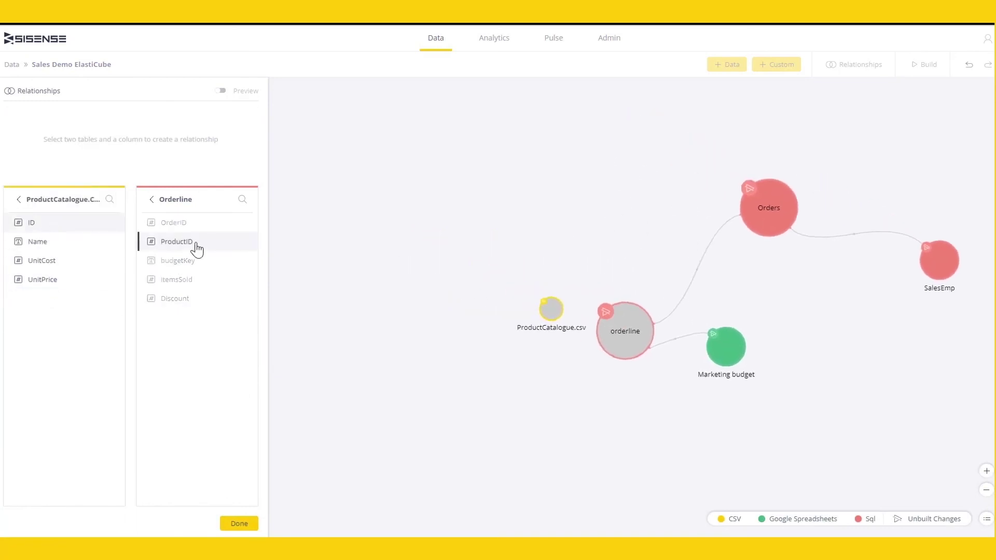
pyautogui.click(238, 524)
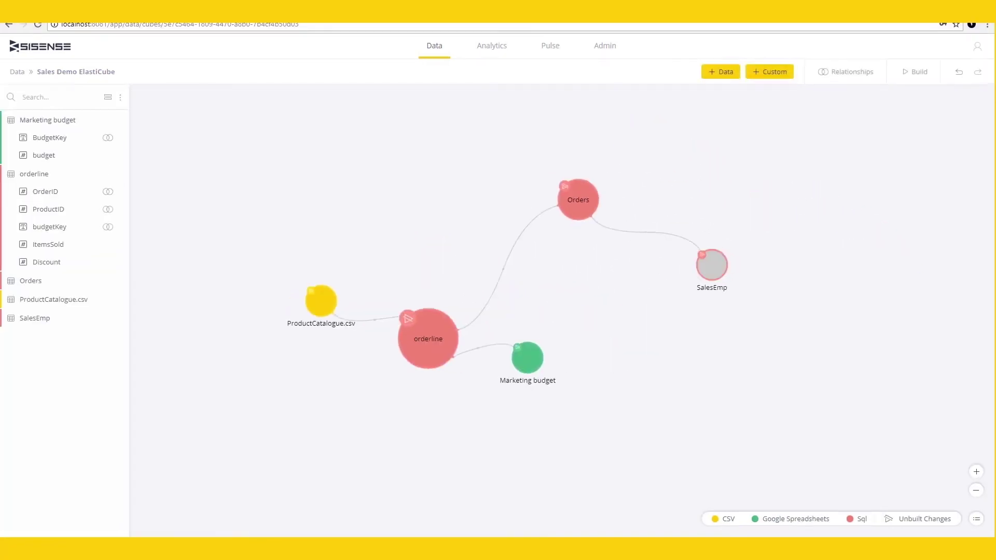
pyautogui.click(122, 140)
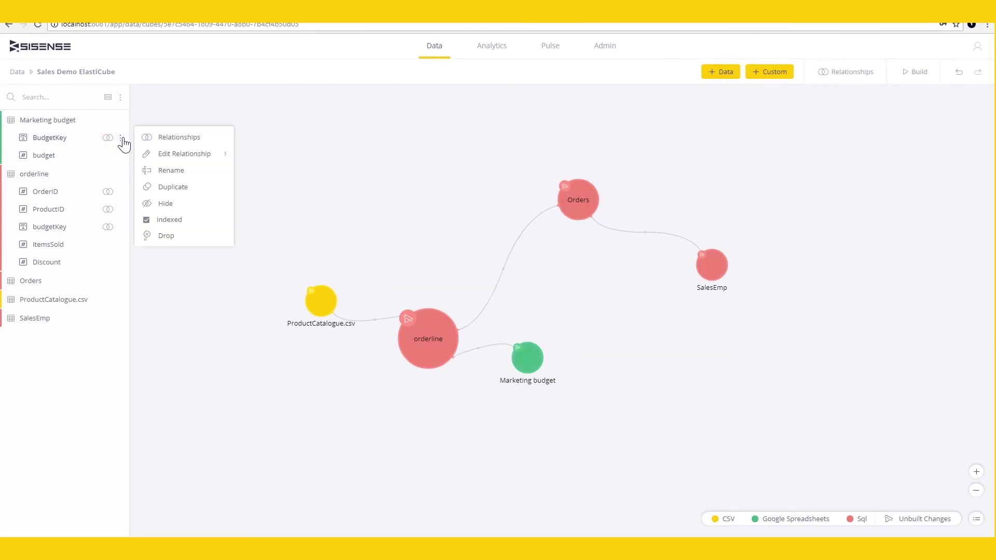
# - Build the Sales Demo ElastiCube, then preview the Orders table's data
pyautogui.press('Escape')
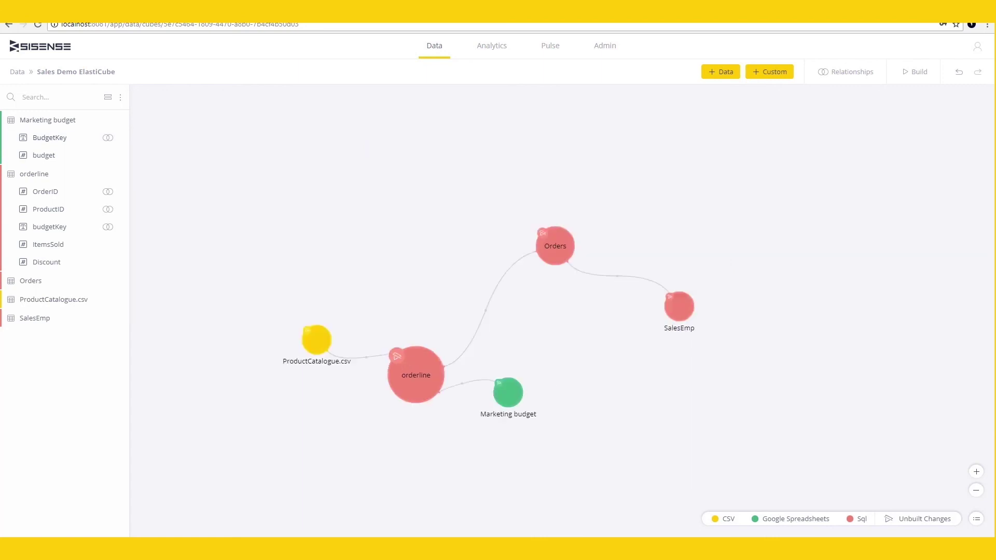
pyautogui.click(907, 76)
pyautogui.click(917, 265)
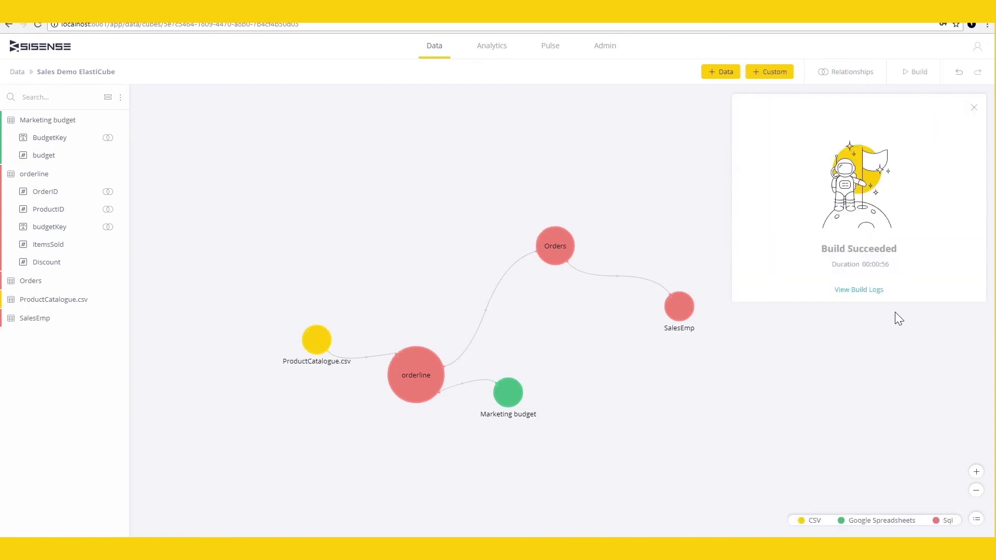
pyautogui.click(556, 242)
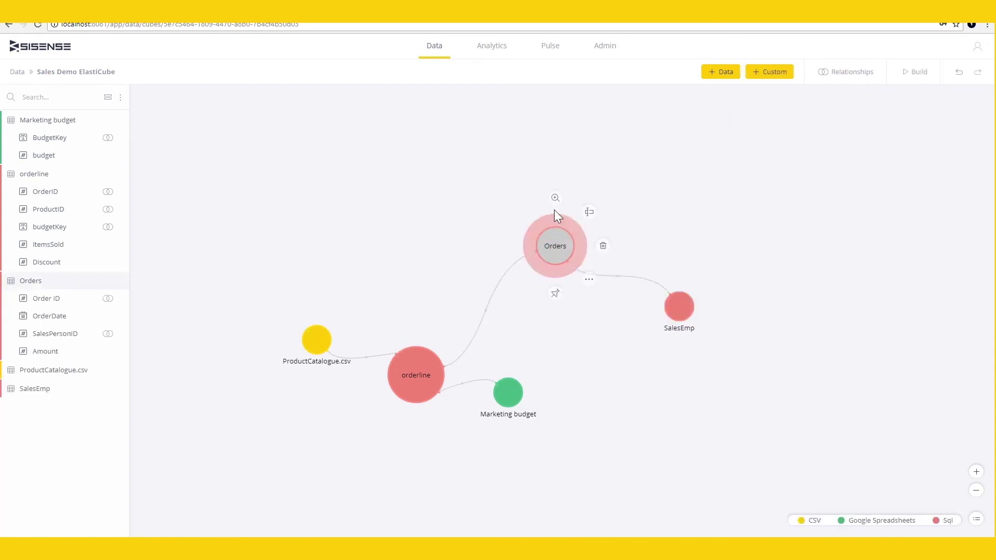
pyautogui.click(555, 201)
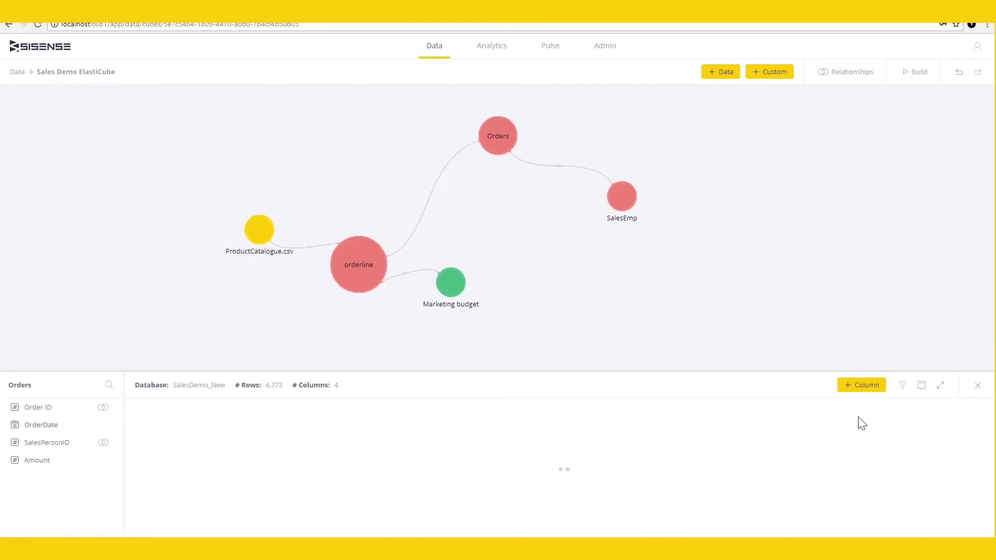
# - Filter the Orders preview to Amount greater than 400 and scroll through the rows
pyautogui.click(922, 386)
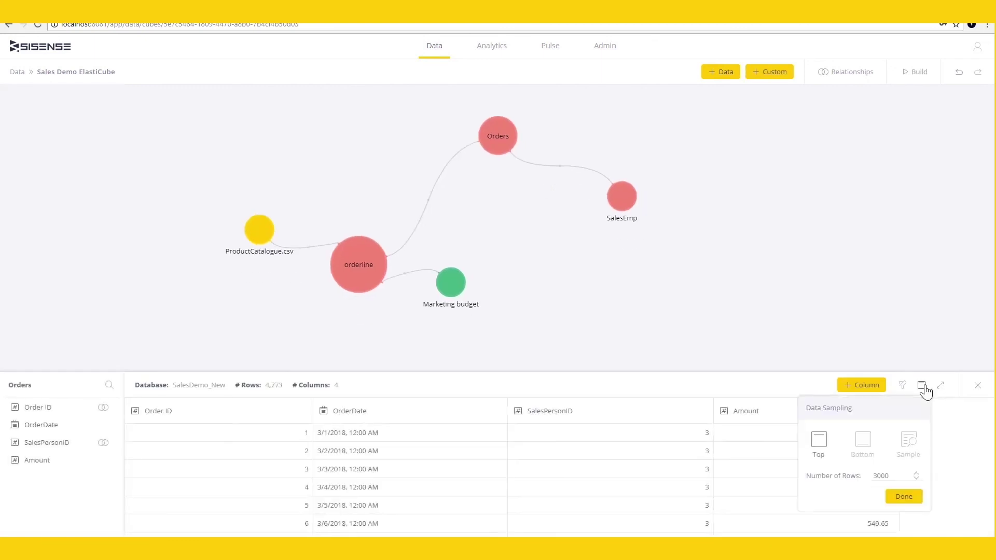
pyautogui.click(923, 388)
pyautogui.click(889, 411)
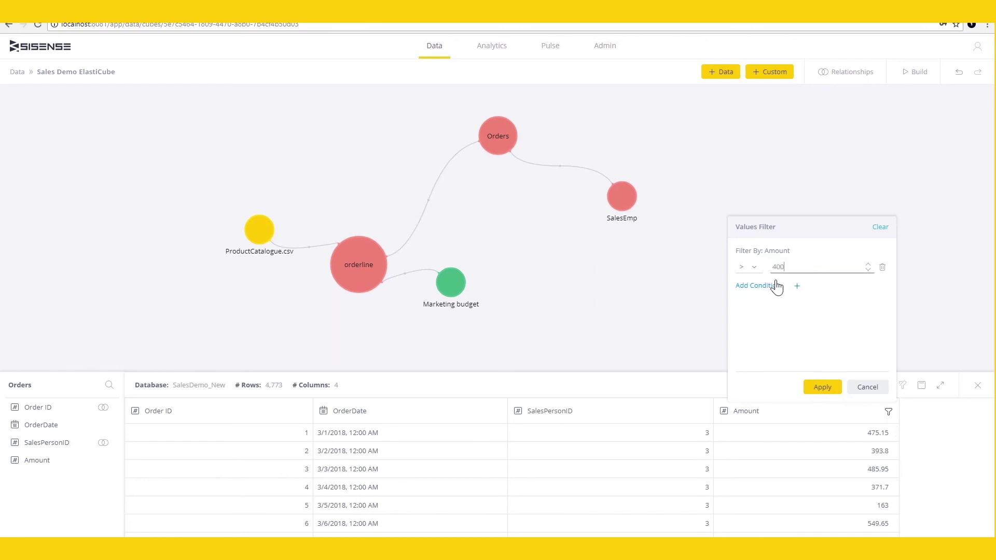
pyautogui.click(822, 387)
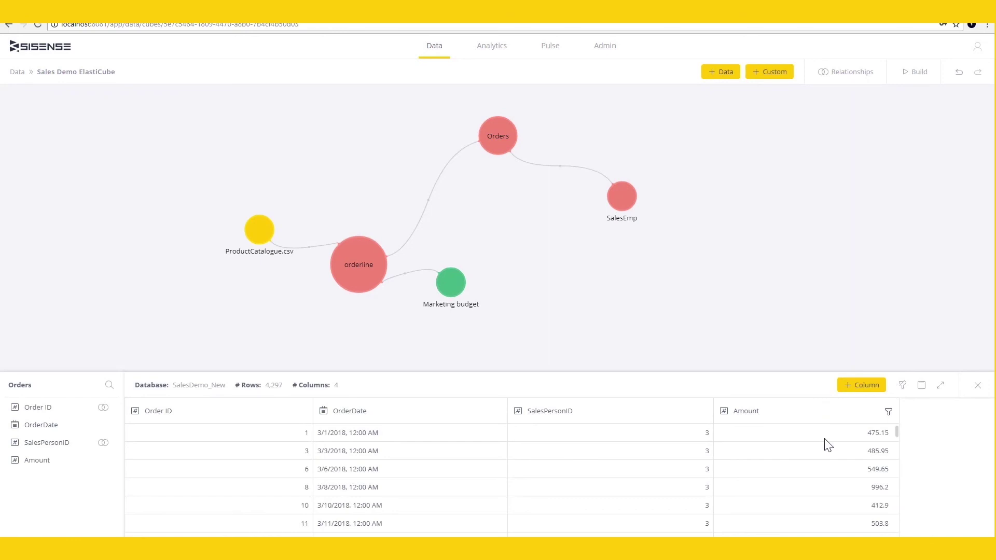
pyautogui.scroll(-1, 828, 445)
pyautogui.scroll(-1, 828, 445)
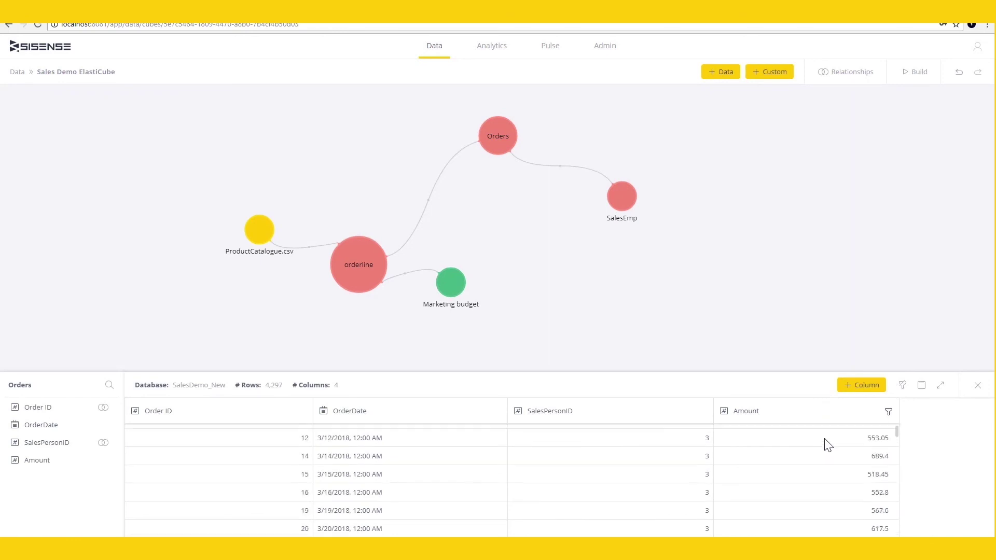
pyautogui.scroll(-4, 828, 445)
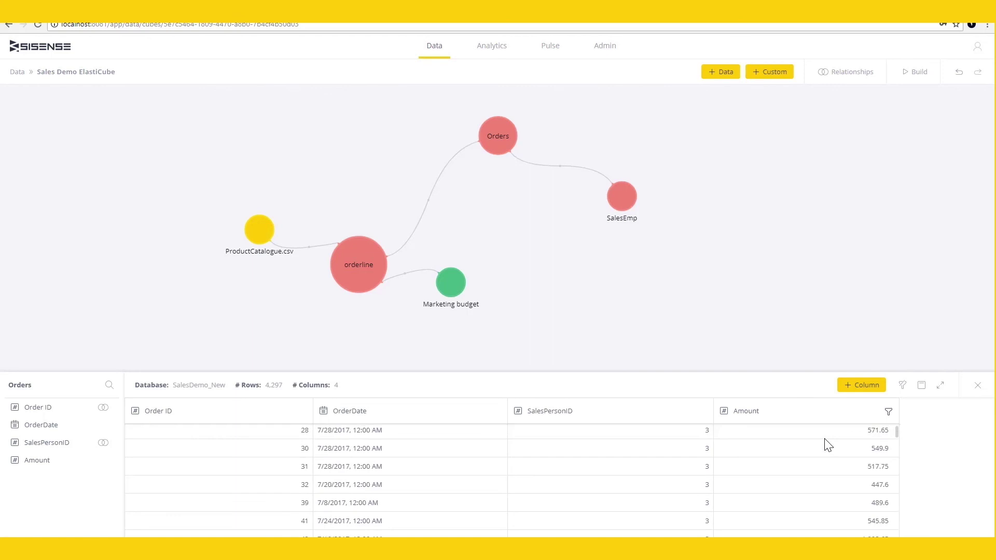
pyautogui.scroll(-4, 828, 445)
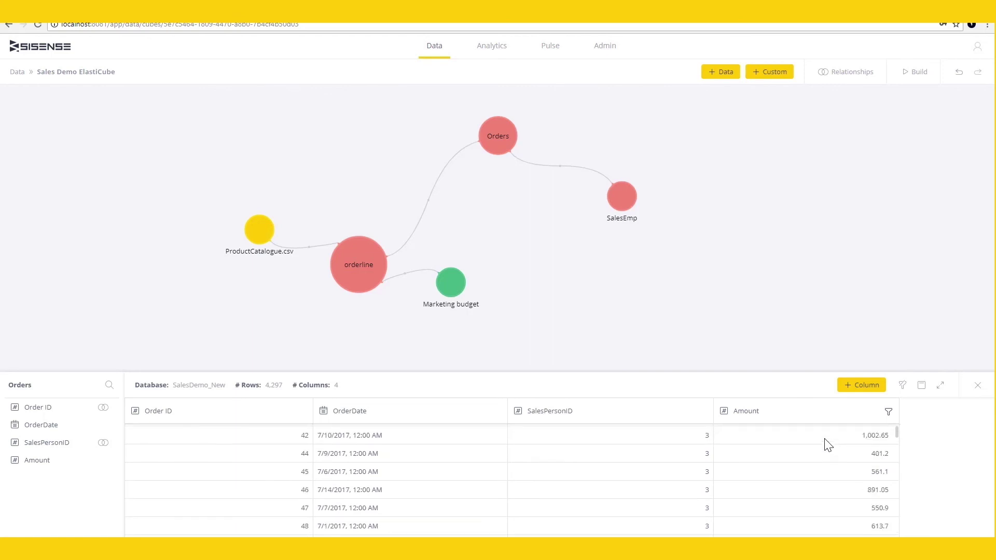
pyautogui.scroll(-2, 828, 445)
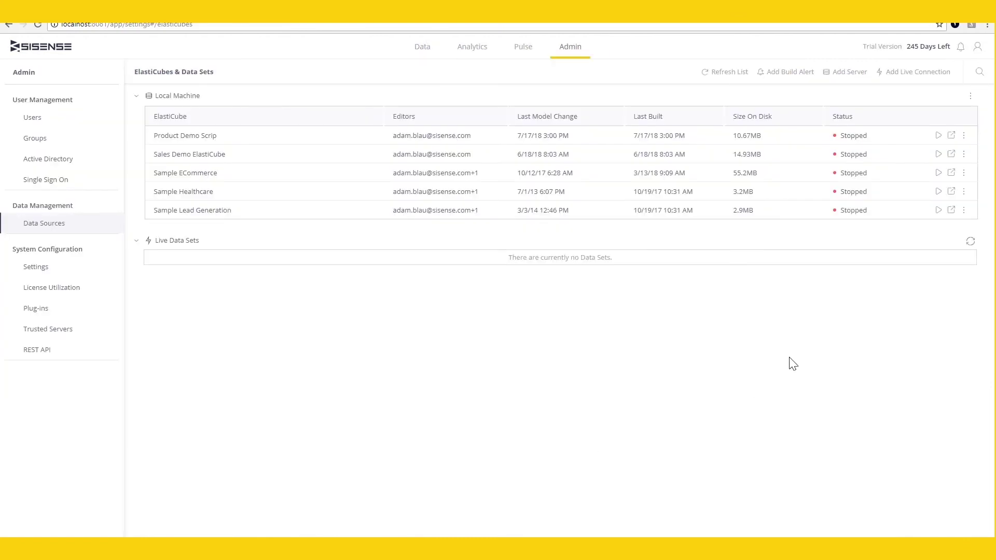
# - In Data Security, restrict the user's ProductCatalogue Name field to WAN Acceleration
pyautogui.click(964, 154)
pyautogui.click(956, 186)
pyautogui.click(560, 199)
pyautogui.scroll(-3, 409, 309)
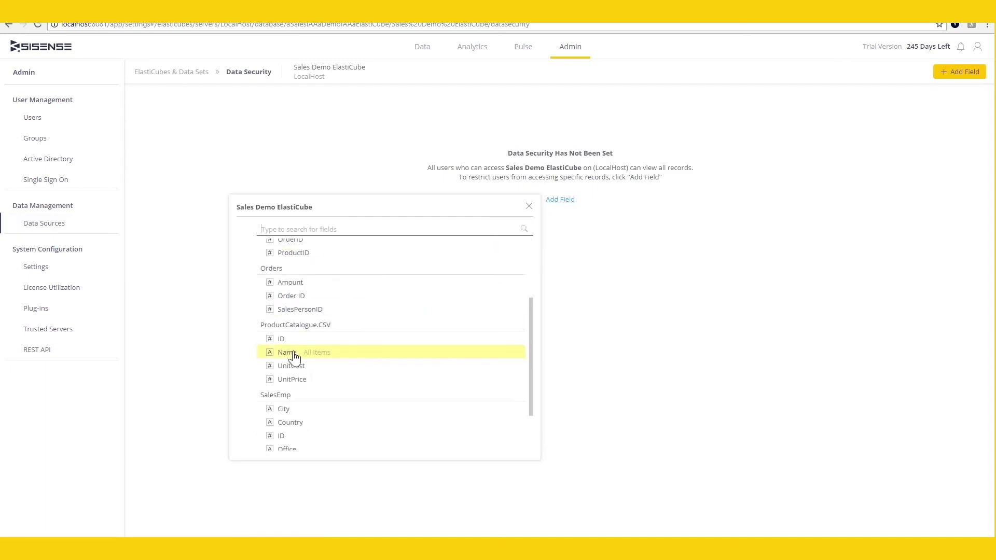
pyautogui.click(294, 356)
pyautogui.click(208, 139)
pyautogui.write('ad')
pyautogui.click(217, 161)
pyautogui.write('w')
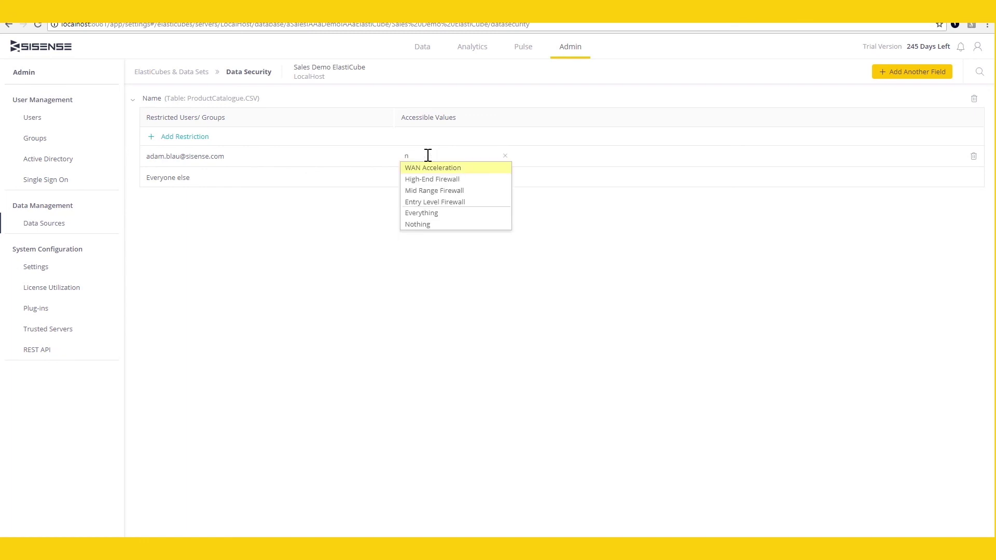
pyautogui.press('Return')
# - Add the SalesEmp Office field, restricting the same user to NY Office
pyautogui.click(911, 73)
pyautogui.write('off')
pyautogui.click(618, 140)
pyautogui.click(197, 137)
pyautogui.write('a')
pyautogui.press('Return')
pyautogui.write('n')
pyautogui.press('Return')
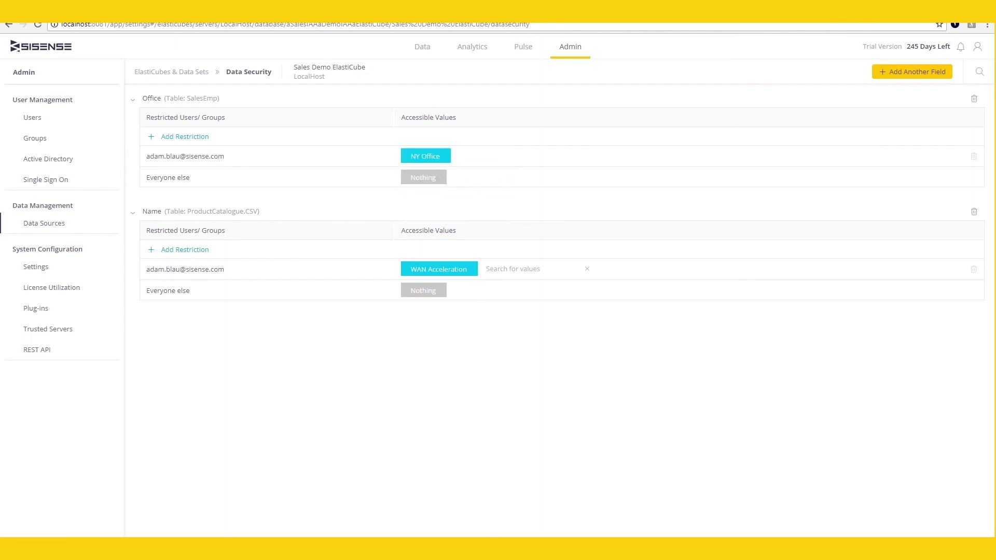